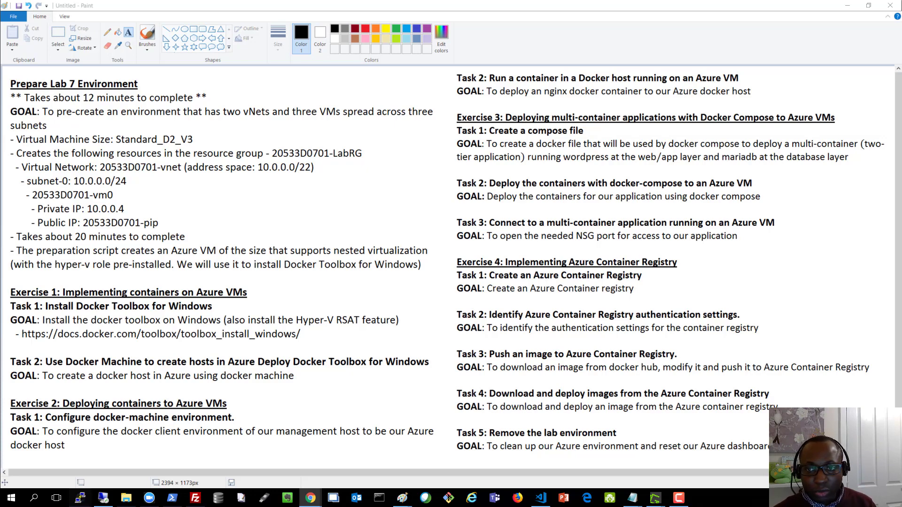
Step: Hide the Paint lab notes and start a new Azure Container Registry under Create a resource > Containers
click(847, 6)
click(846, 6)
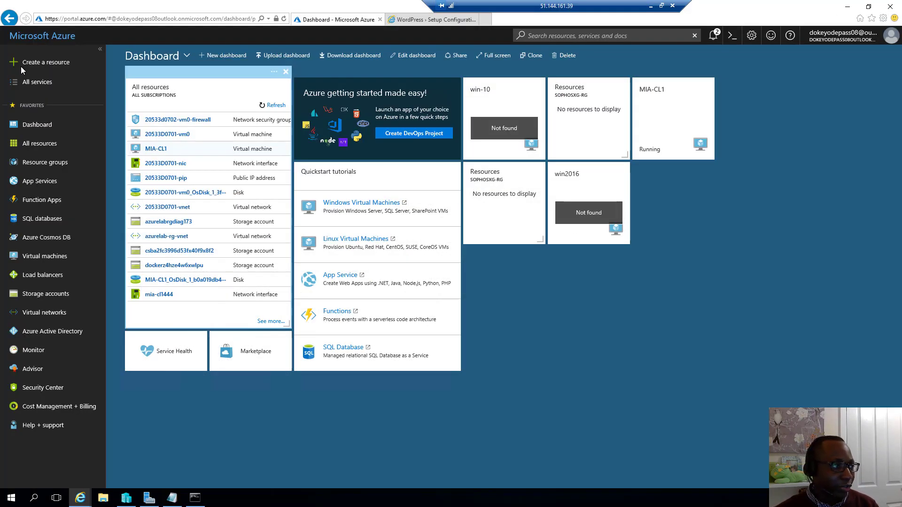
click(32, 62)
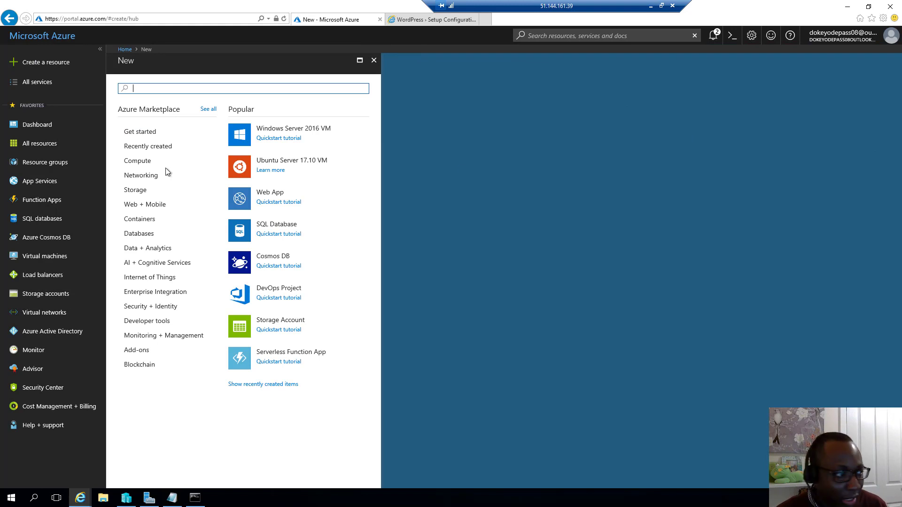
click(153, 176)
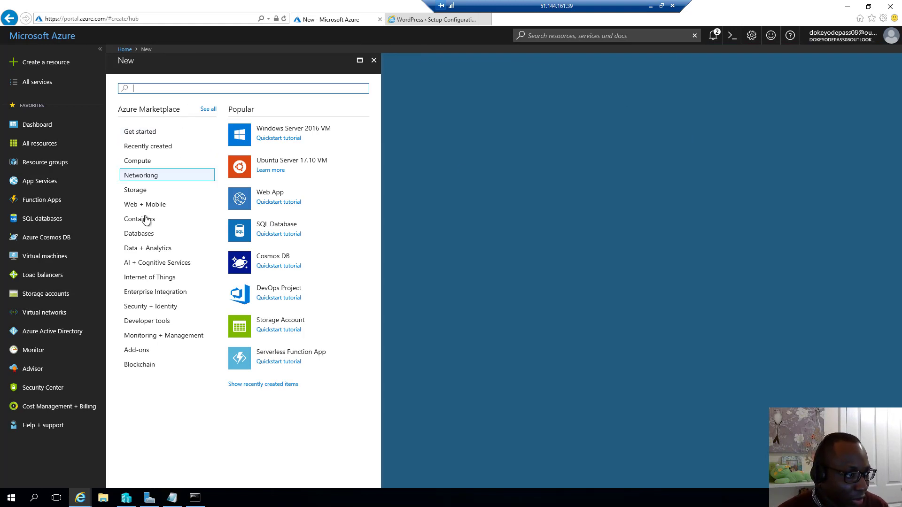
click(145, 218)
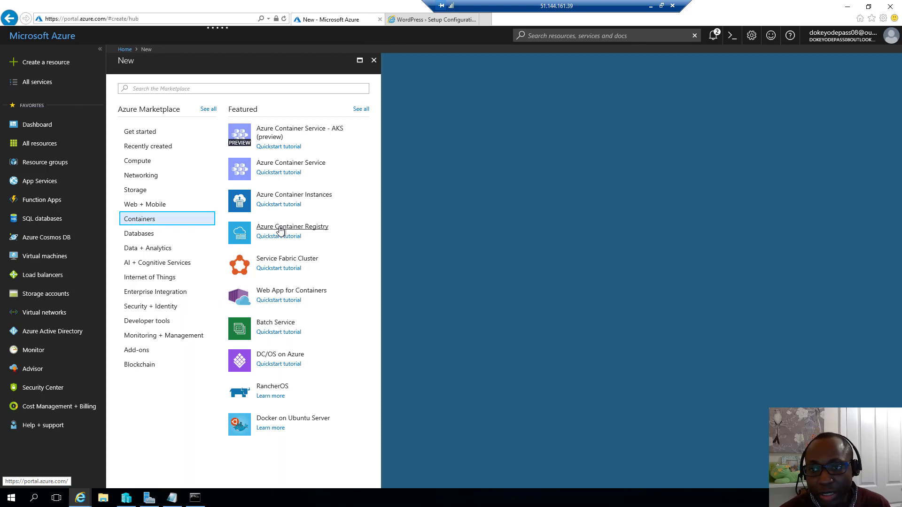
click(281, 227)
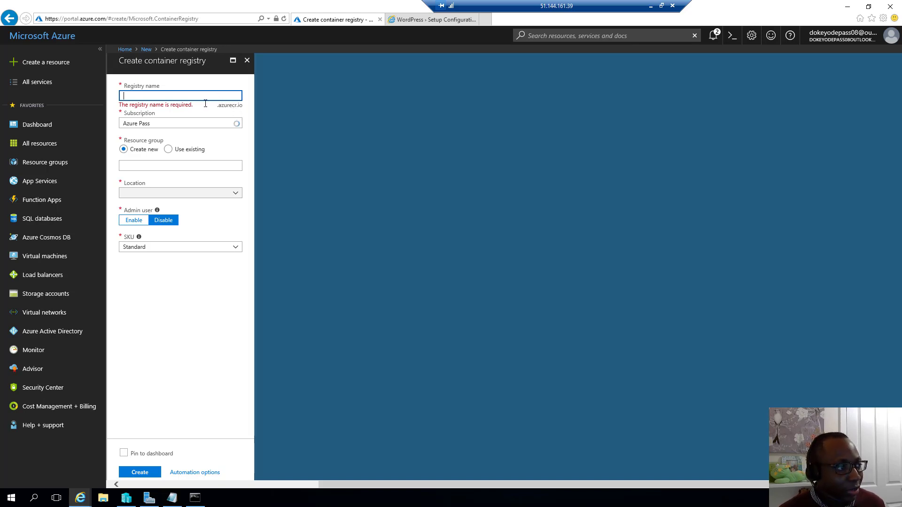
Step: Name the registry azlabreg01, create resource group 20533D0703-LabRG, and place it in East US
text(azlabreg01)
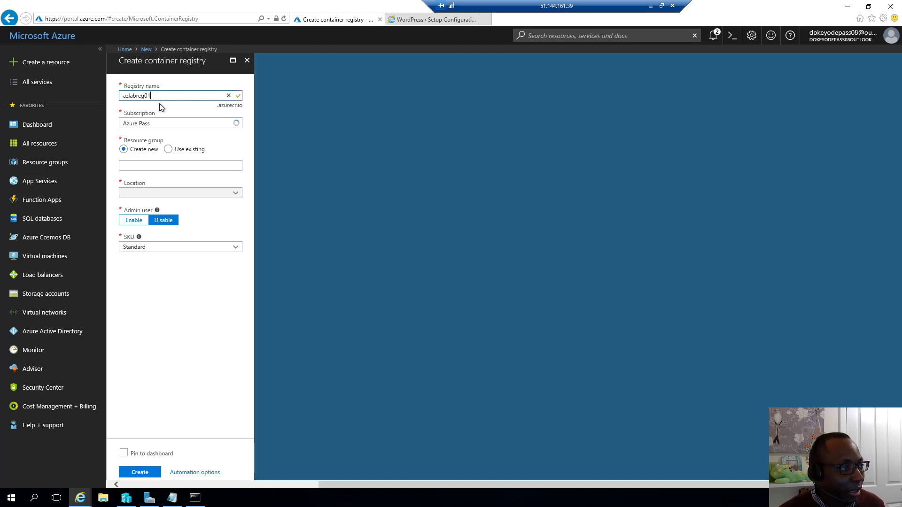
click(123, 97)
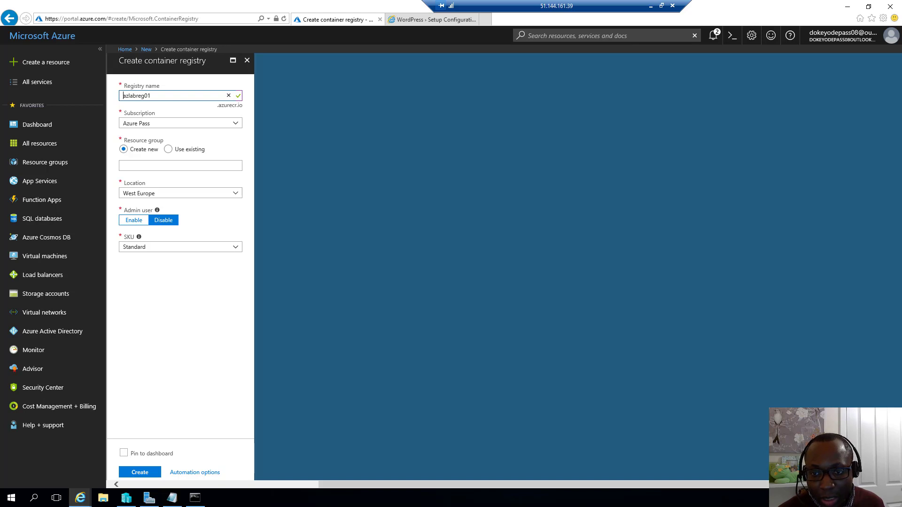
click(136, 166)
text(20533D0703-LabRG)
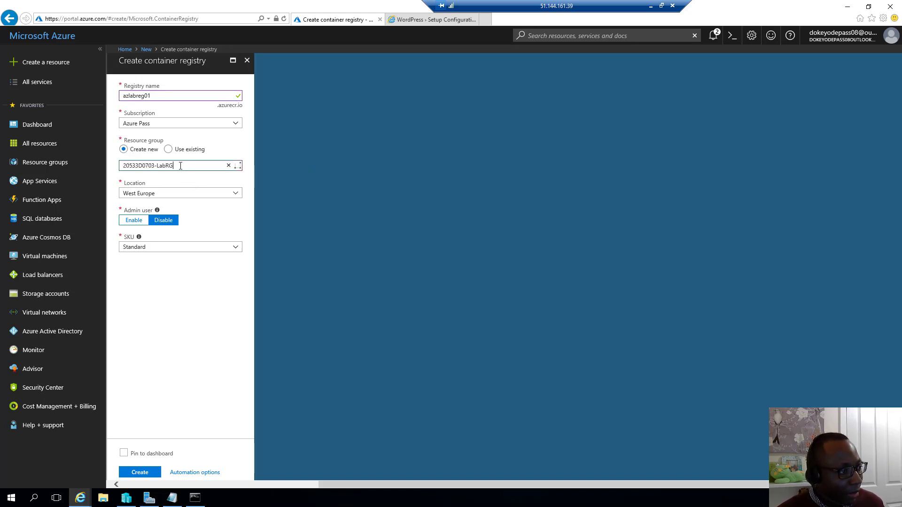
click(162, 192)
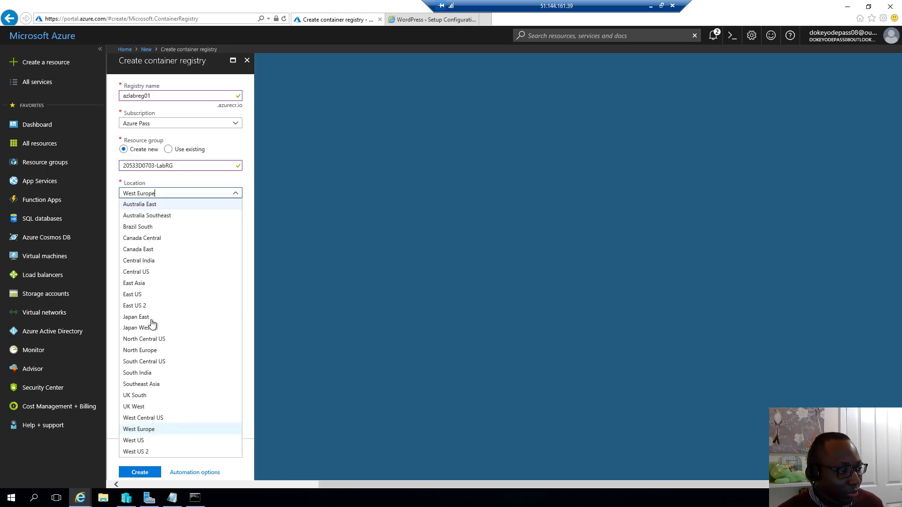
click(142, 295)
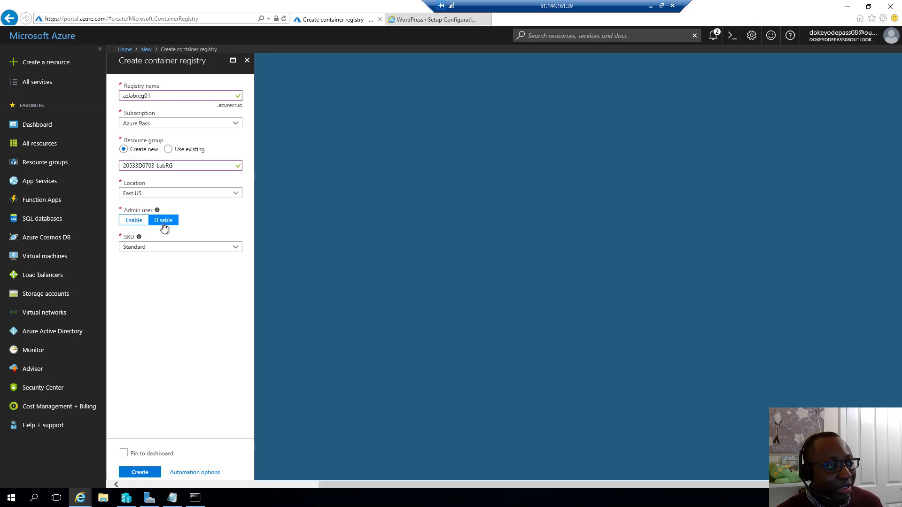
Step: Enable the registry's admin user and set its pricing tier to Basic
click(136, 220)
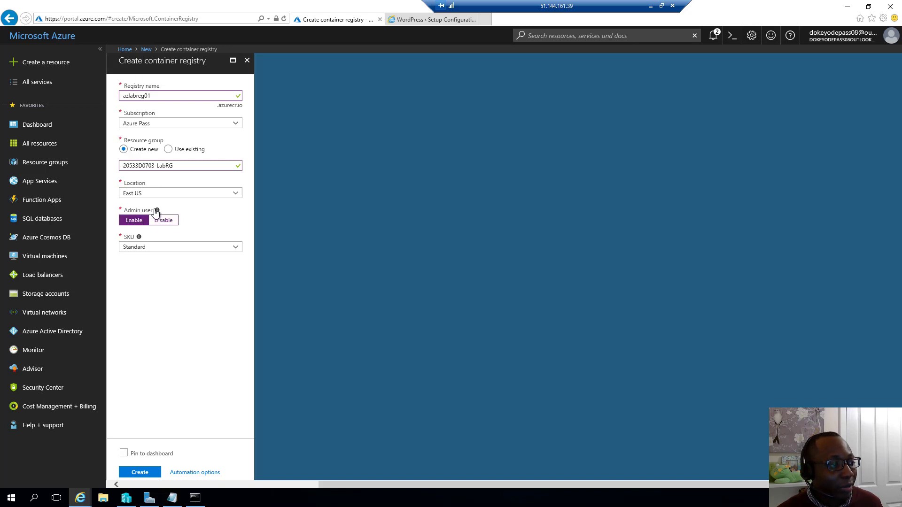
mouse_move(158, 211)
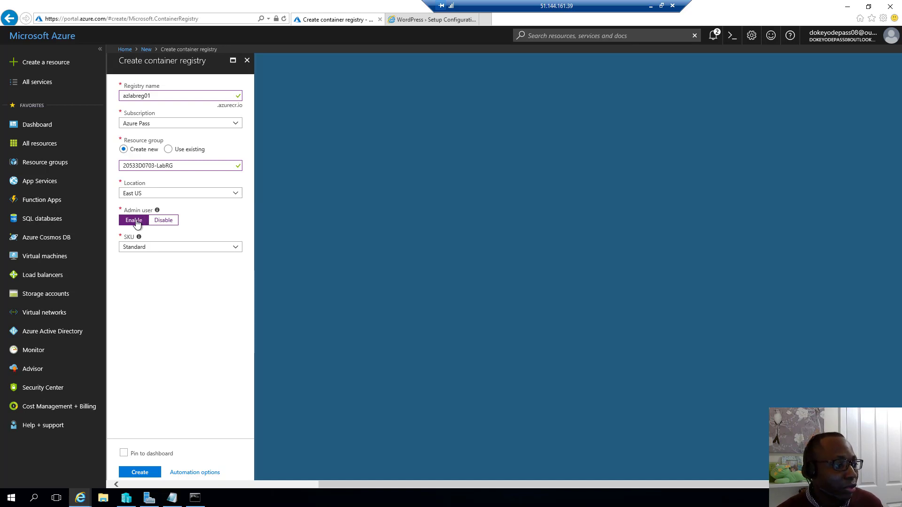
click(155, 249)
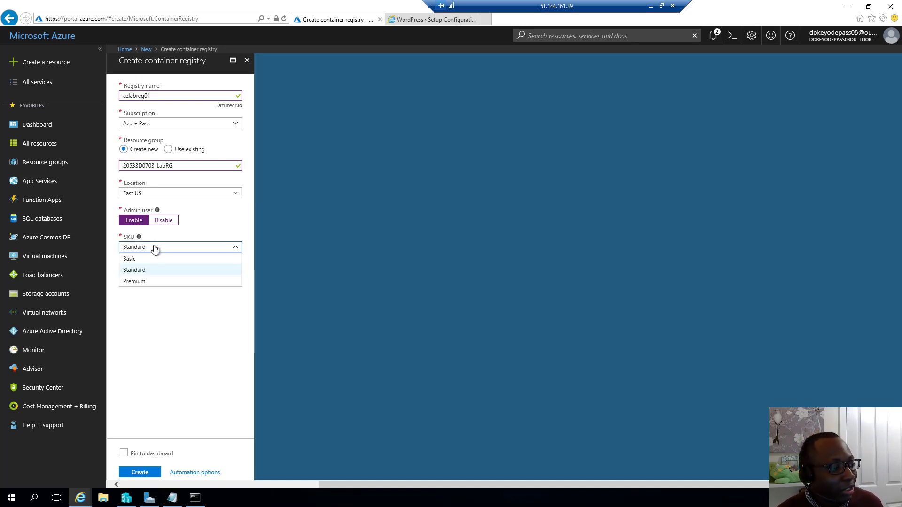
click(143, 259)
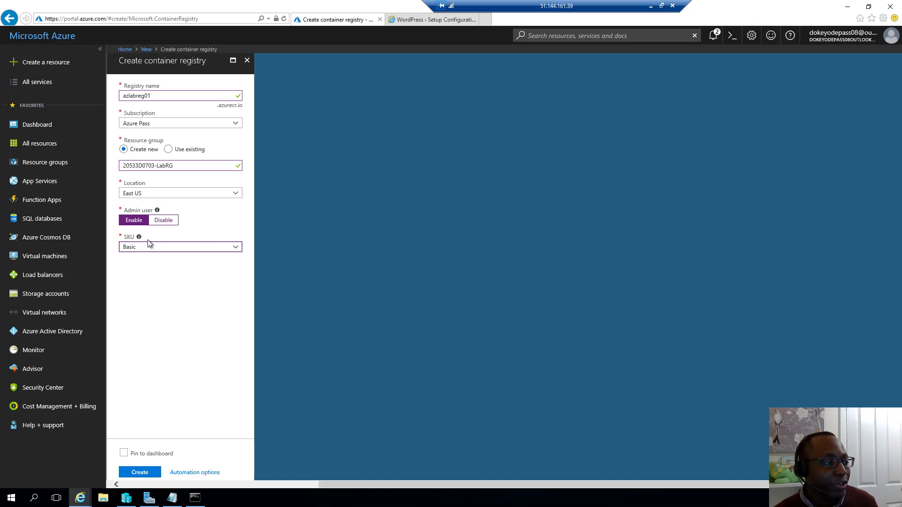
click(149, 248)
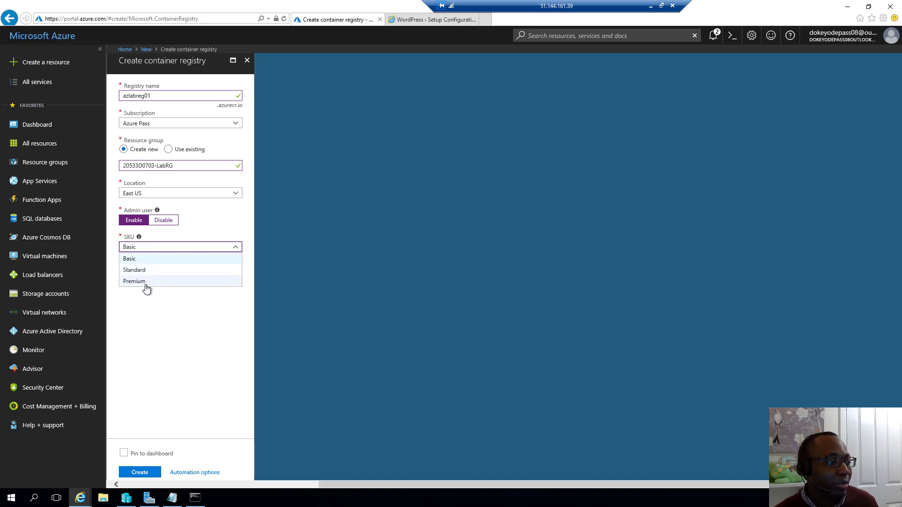
click(137, 334)
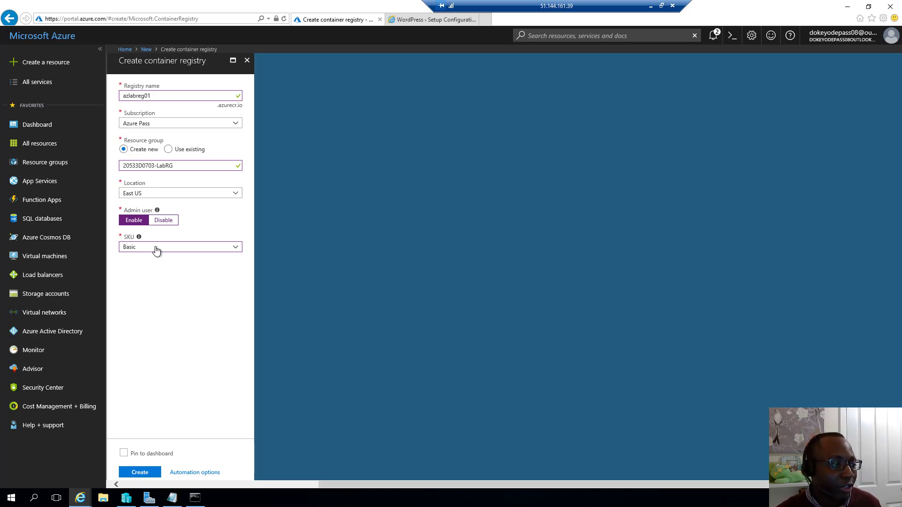
Step: Submit the azlabreg01 registry for creation and minimize the Paint lab notes
click(144, 474)
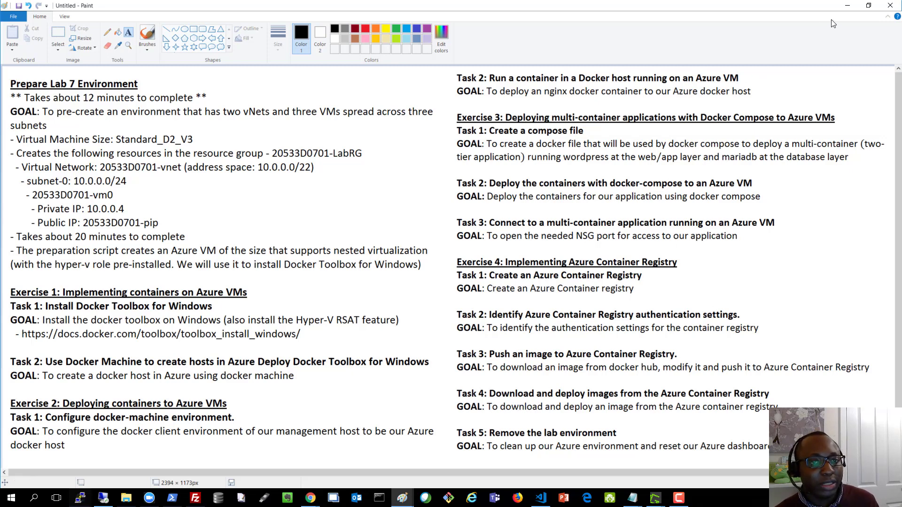
click(856, 10)
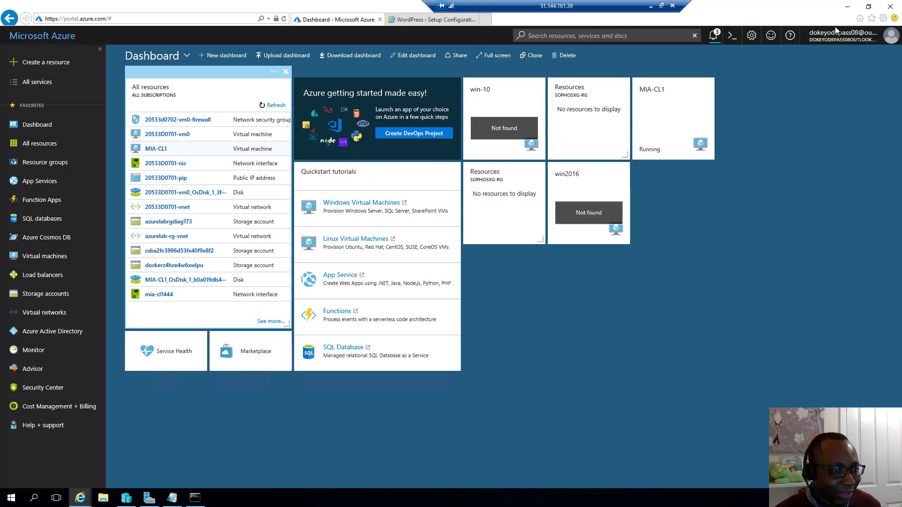
Step: Follow the deployment notification through to the new azlabreg01 registry's overview page
click(713, 35)
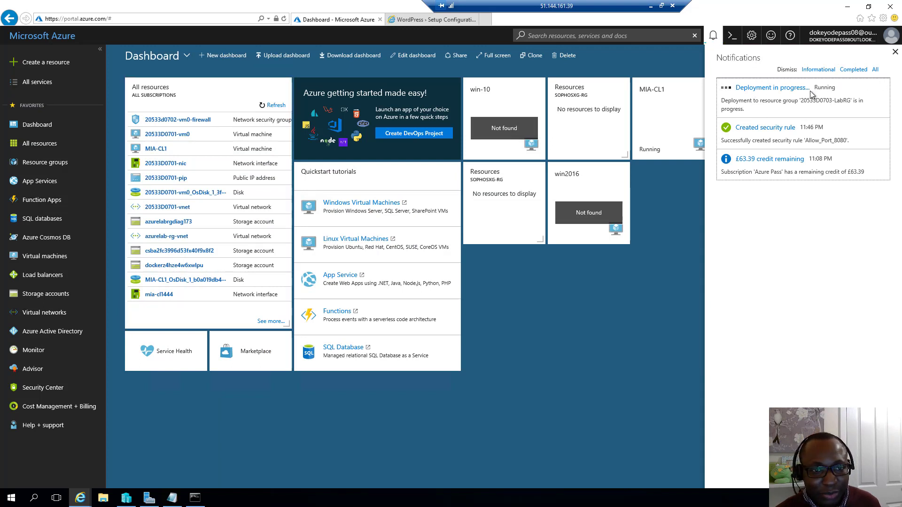
click(791, 89)
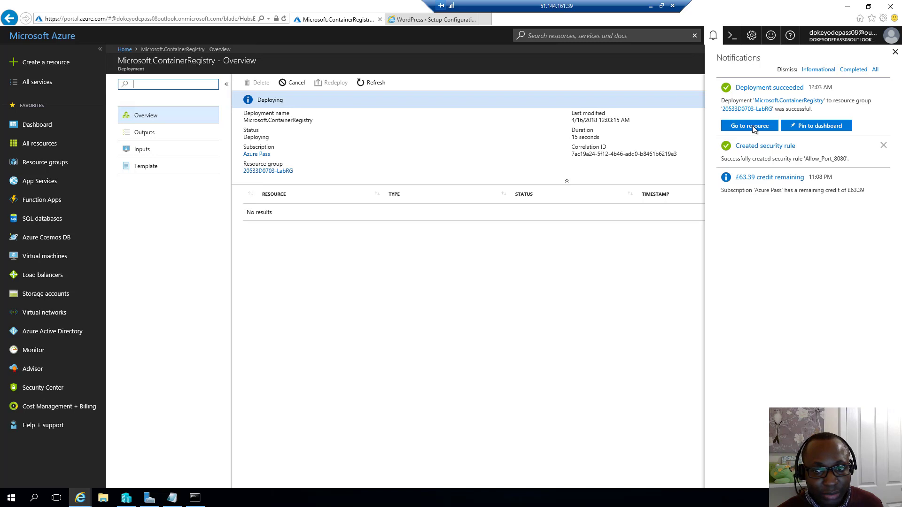
mouse_move(252, 3)
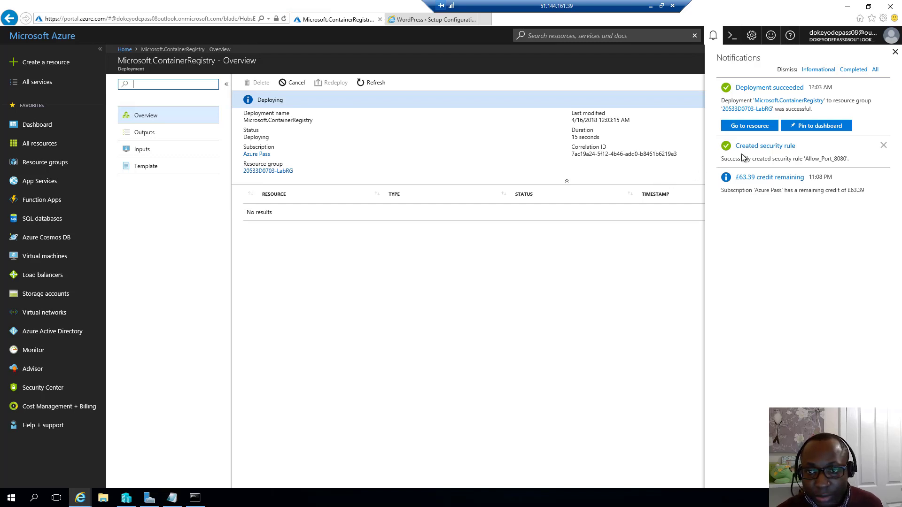
click(747, 125)
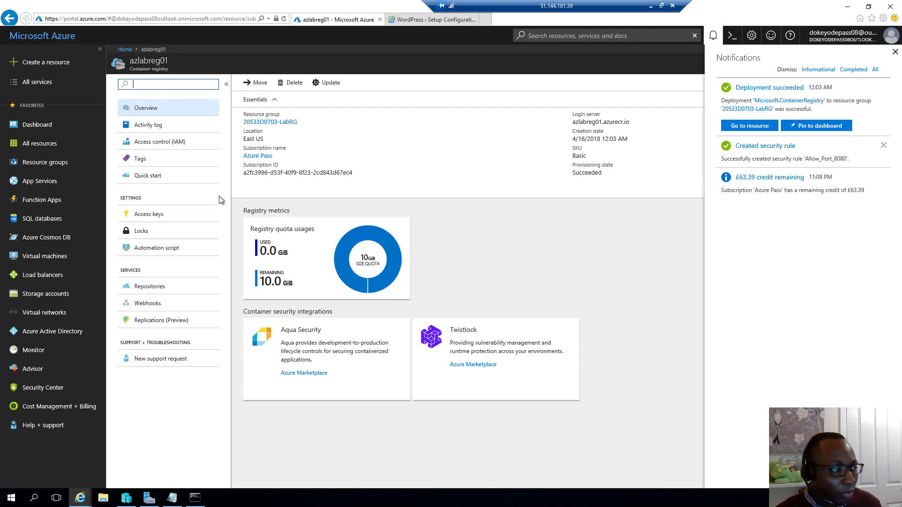
Step: From the registry's Access keys, copy the registry name azlabreg01 into a cleared Notepad note
click(156, 214)
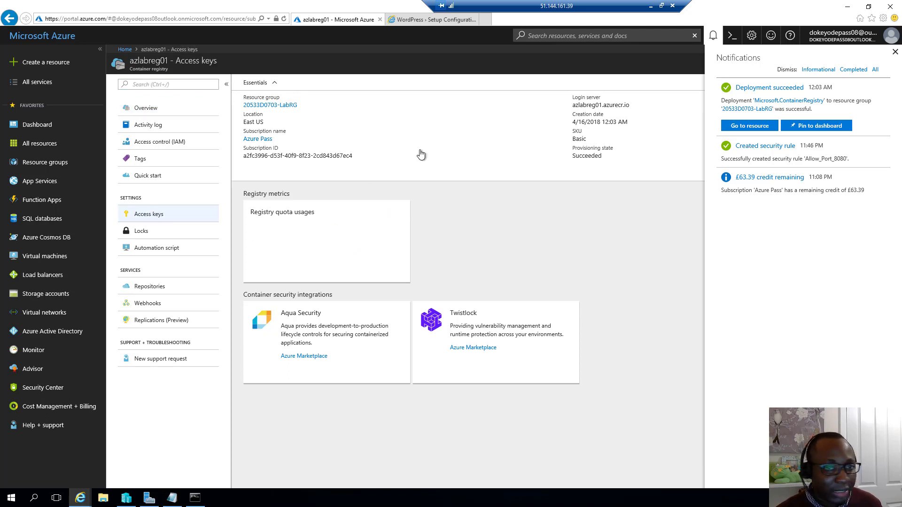
click(895, 52)
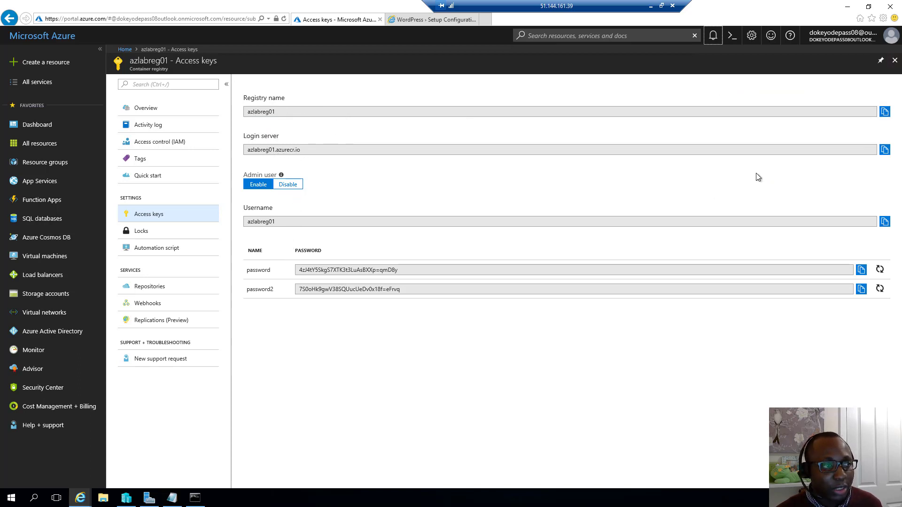
click(885, 113)
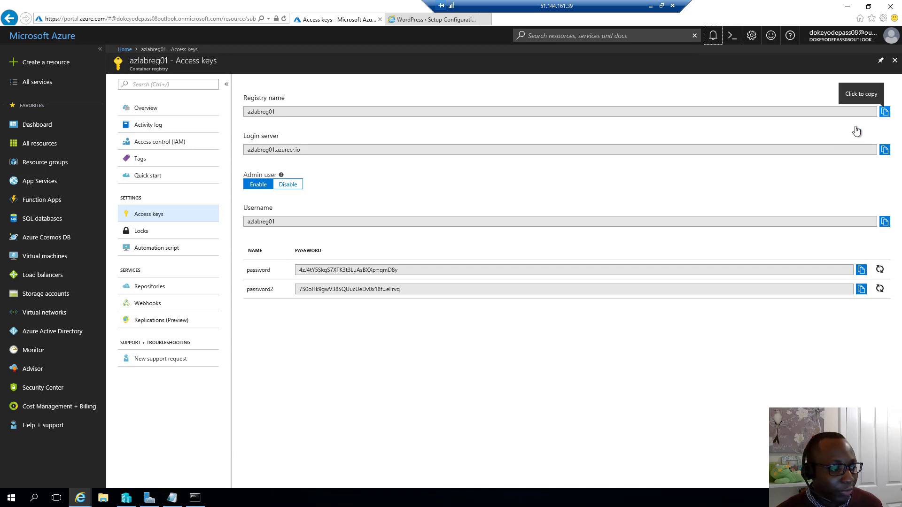
click(468, 272)
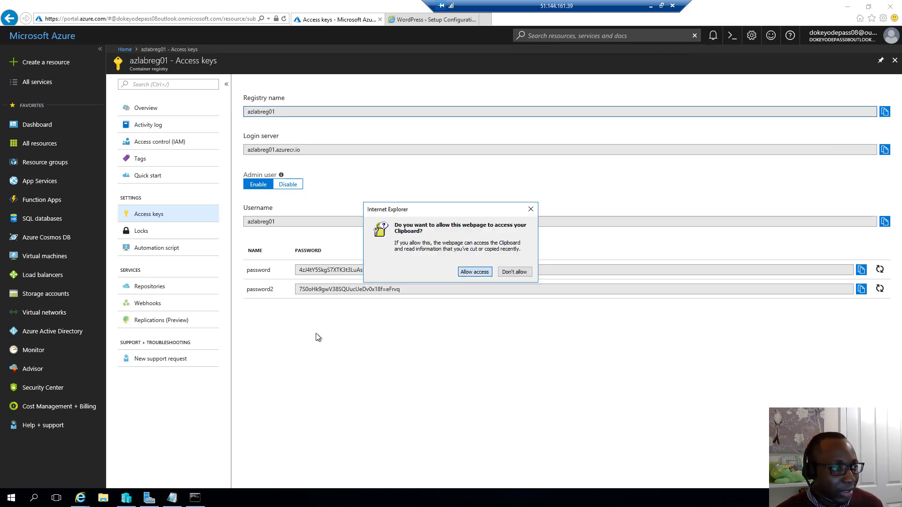
click(172, 497)
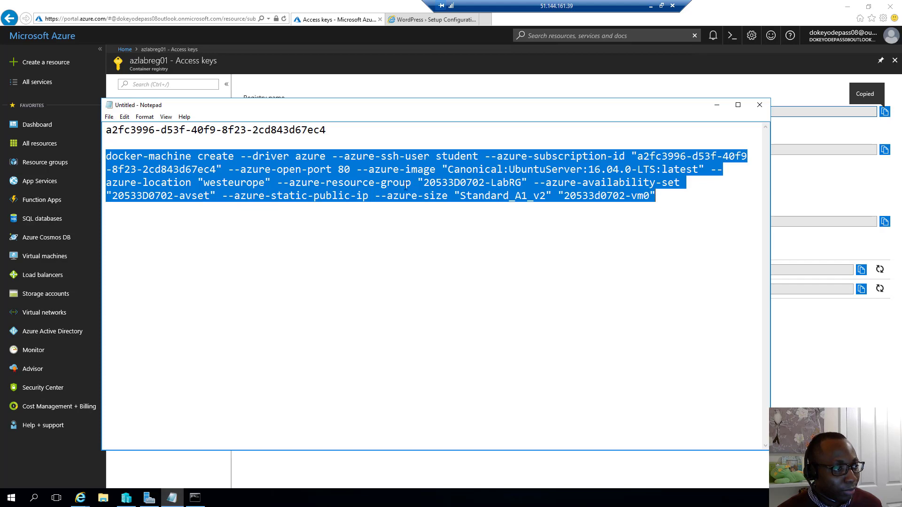
click(444, 195)
double_click(606, 195)
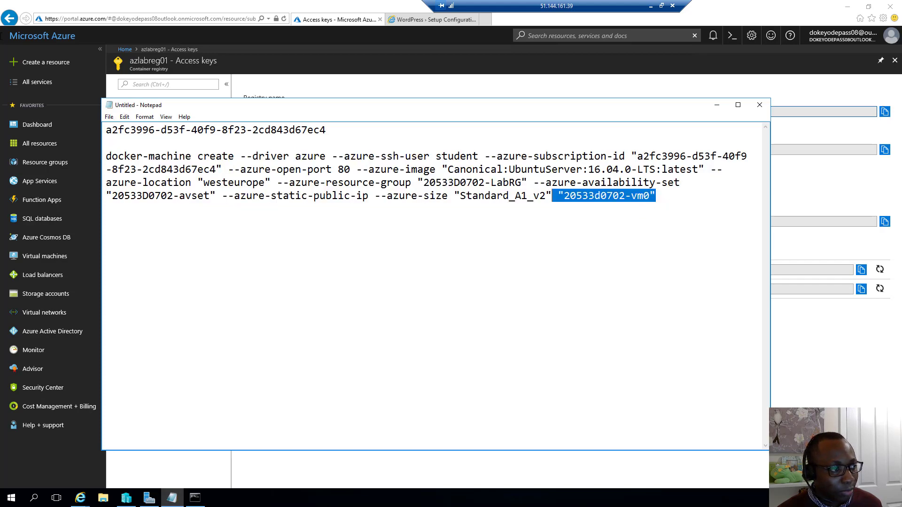
key(ctrl+a)
key(Delete)
key(ctrl+v)
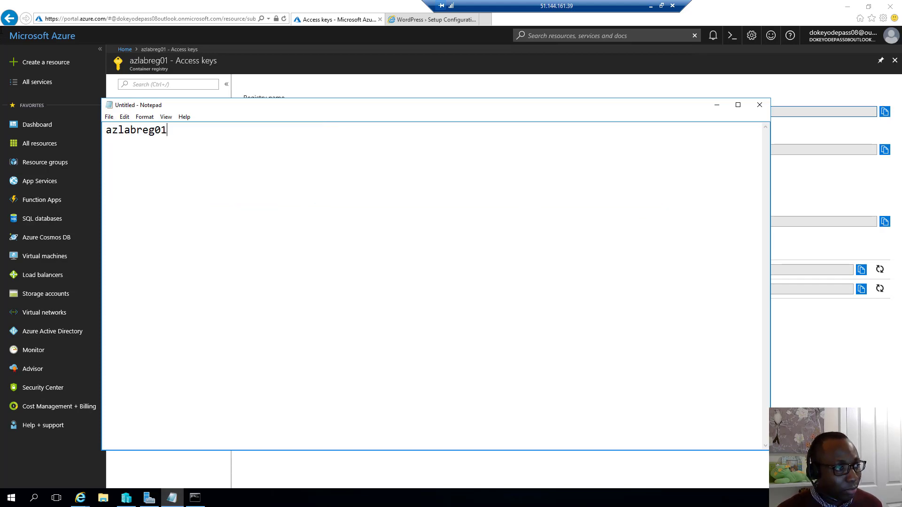
key(Return)
key(Return)
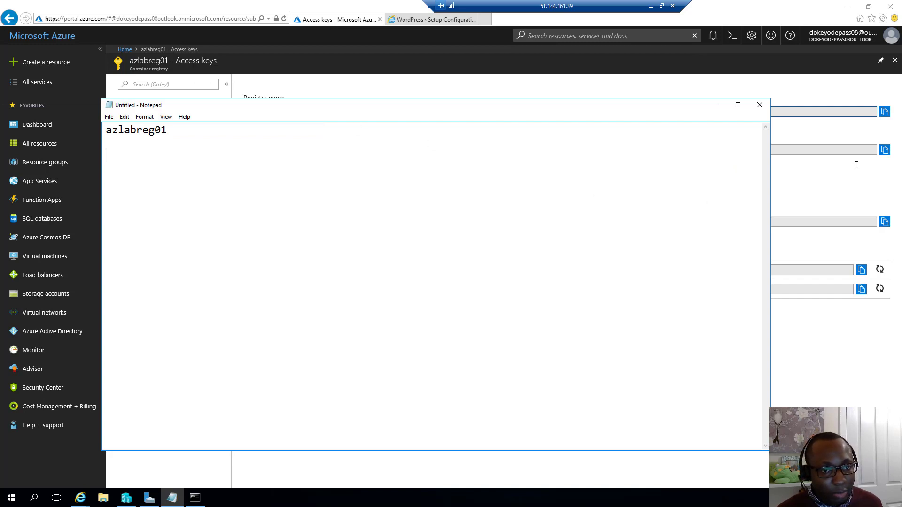
Step: Add the login server azlabreg01.azurecr.io and the admin password on new lines in the note
click(867, 162)
click(884, 149)
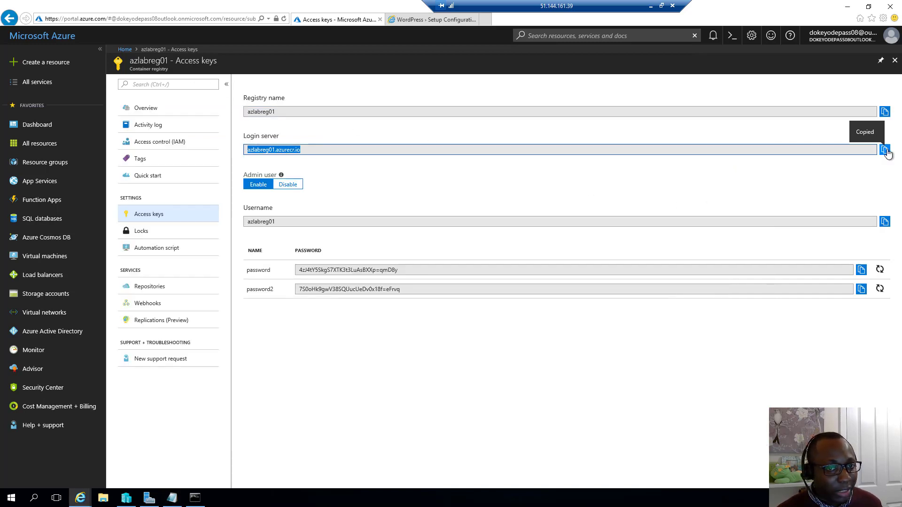
click(173, 498)
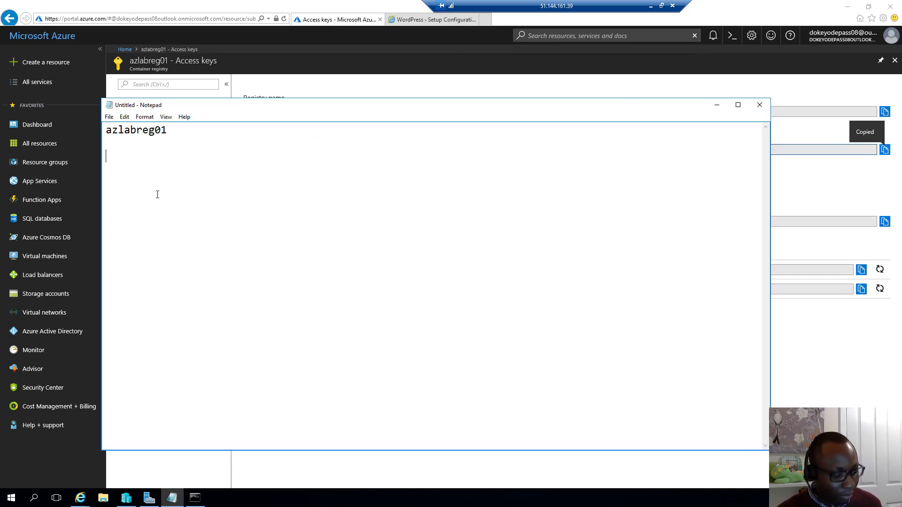
key(ctrl+v)
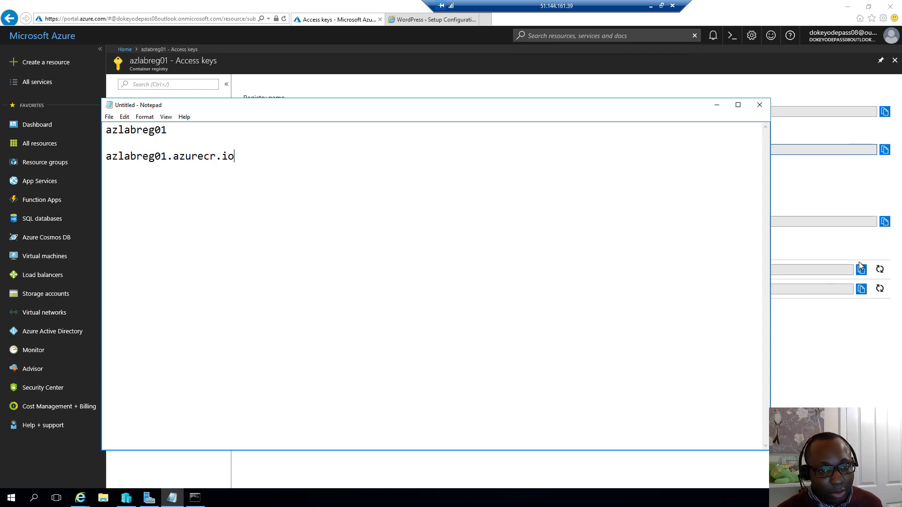
click(860, 271)
click(859, 272)
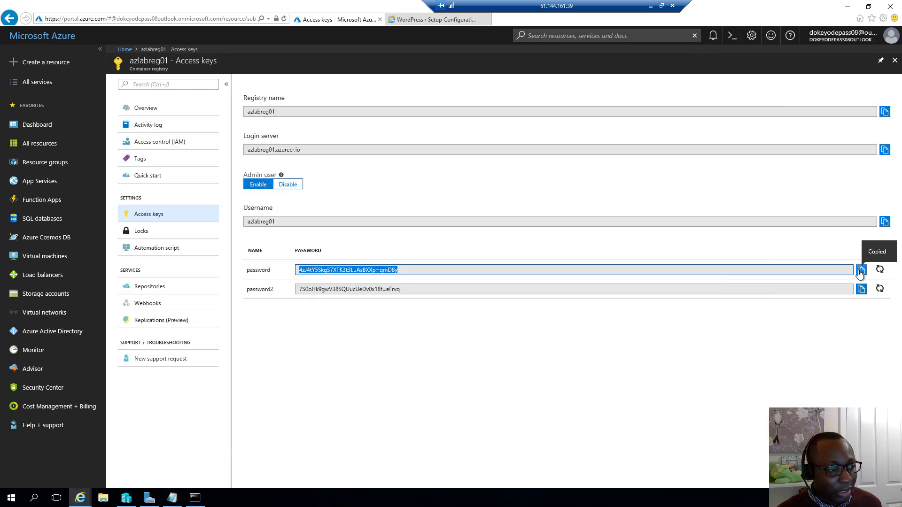
click(173, 497)
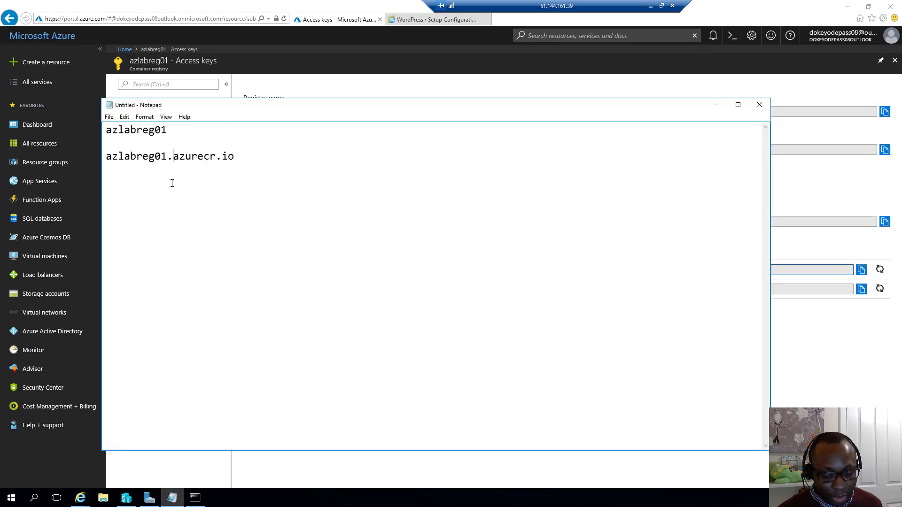
key(Return)
key(ctrl+v)
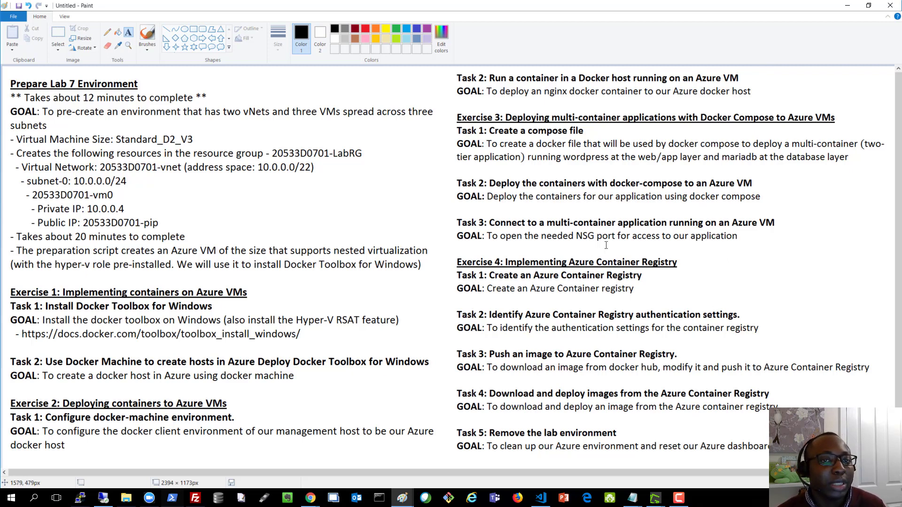
Step: Minimize the Paint lab task list to reveal the remote desktop
click(846, 5)
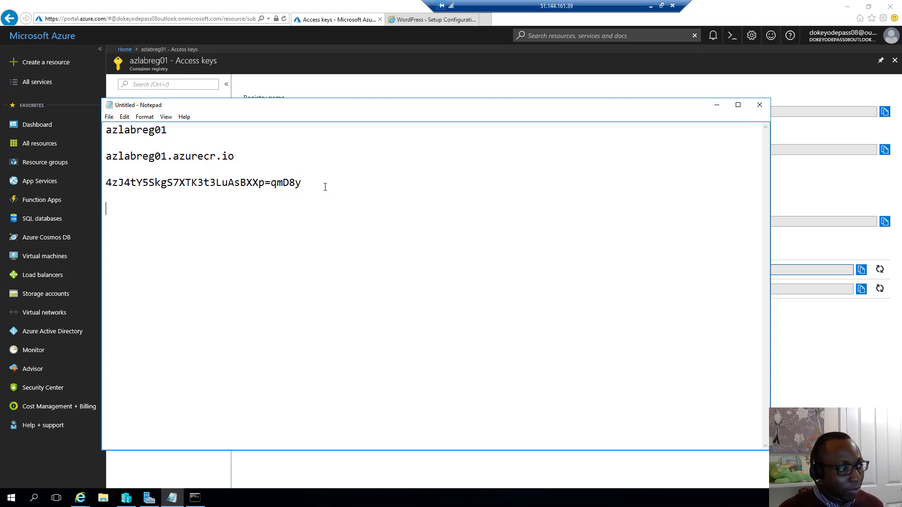
Step: Paste the docker login template line into the note and bring Command Prompt forward
key(ctrl+v)
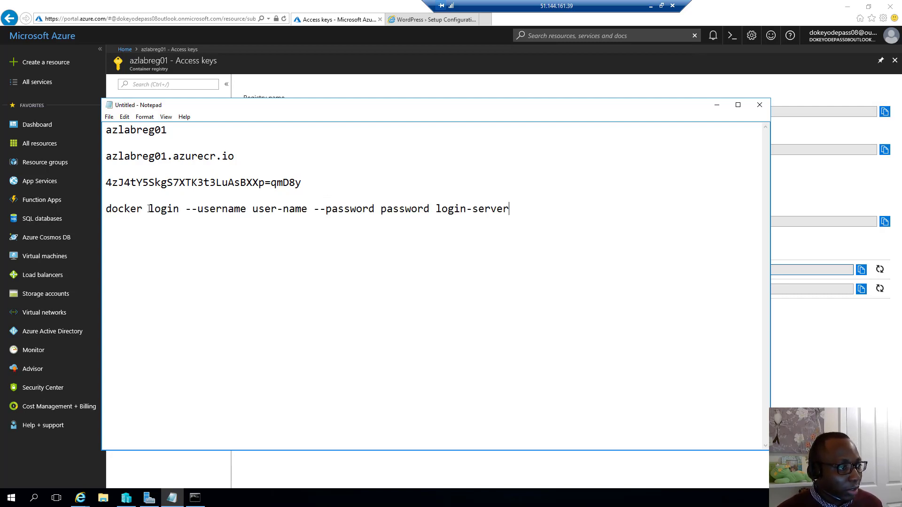
click(194, 498)
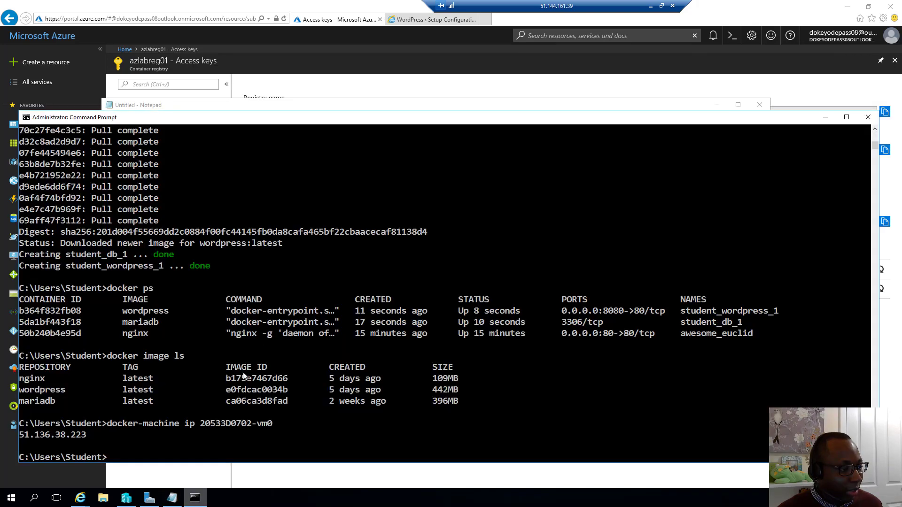
Step: Run docker login --help to list the username and password options, then return to Notepad
text(docker )
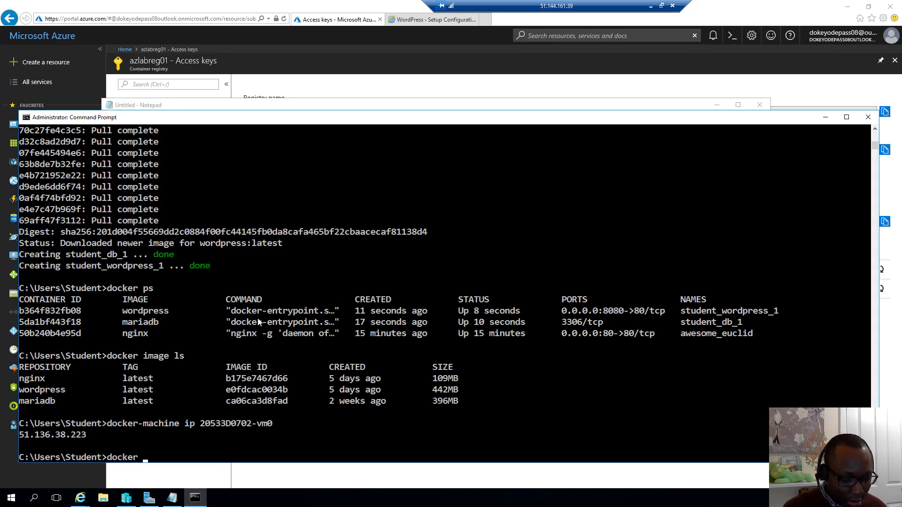
text(login --)
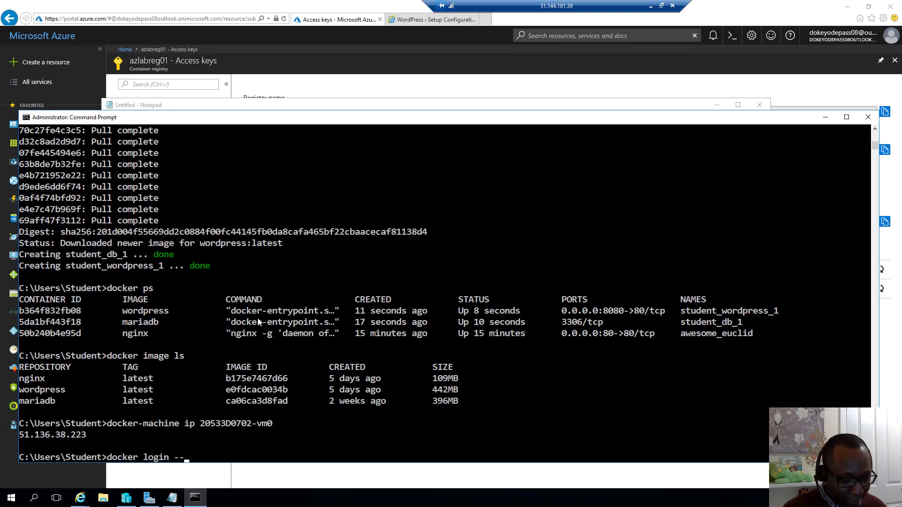
text(help)
key(Return)
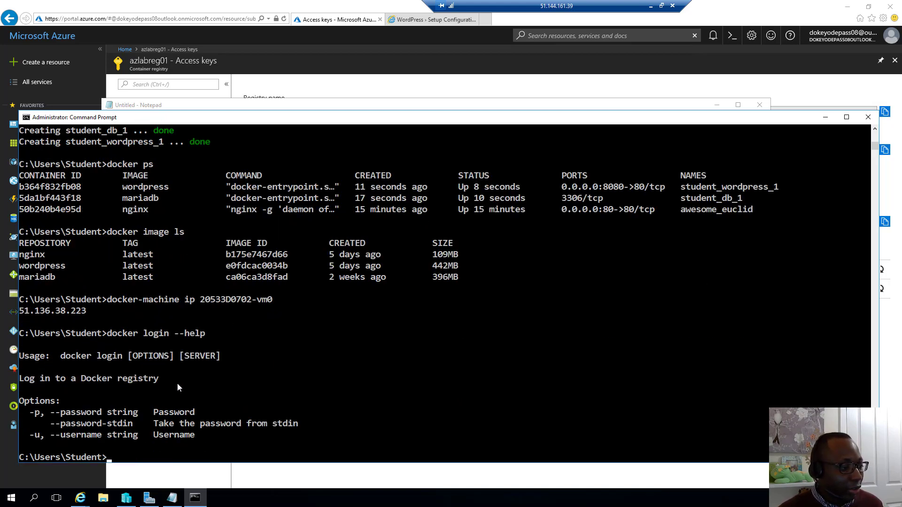
click(451, 108)
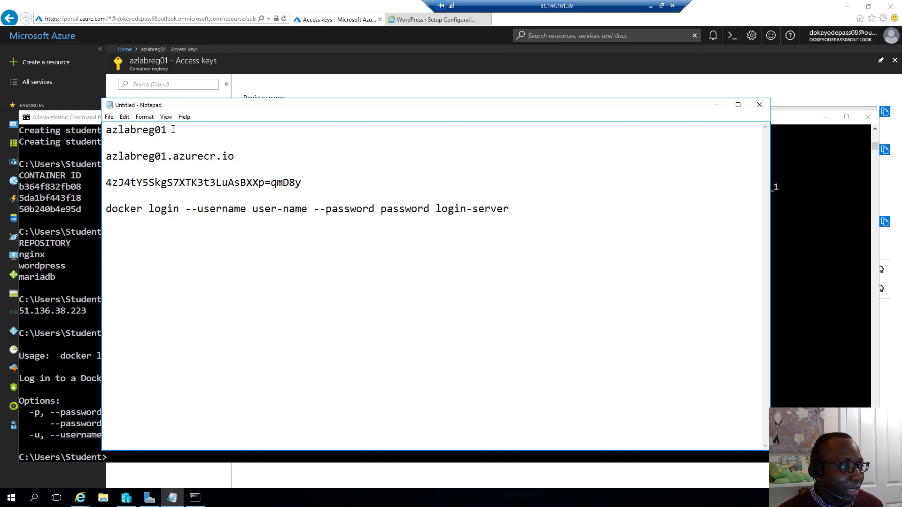
Step: Fill the docker login placeholders with username azlabreg01, the admin password and server azlabreg01.azurecr.io
drag(168, 130, 106, 131)
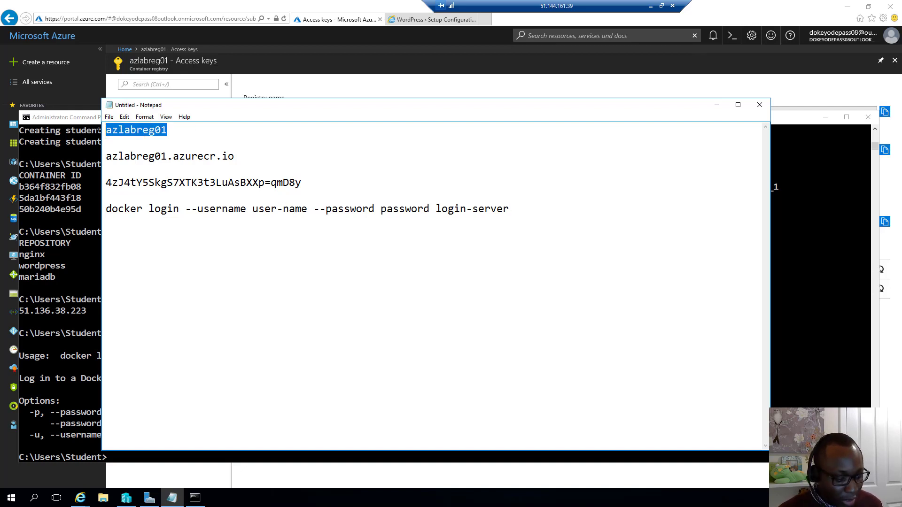
drag(252, 208, 307, 212)
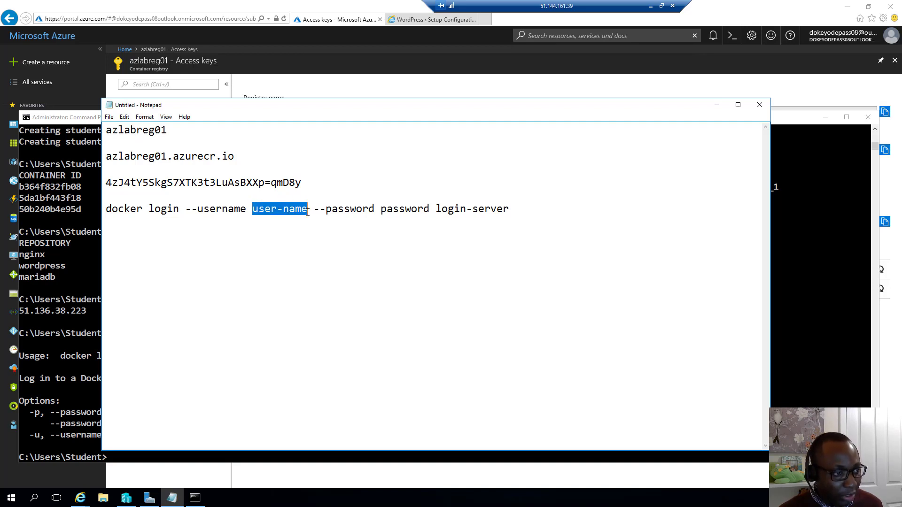
key(ctrl+v)
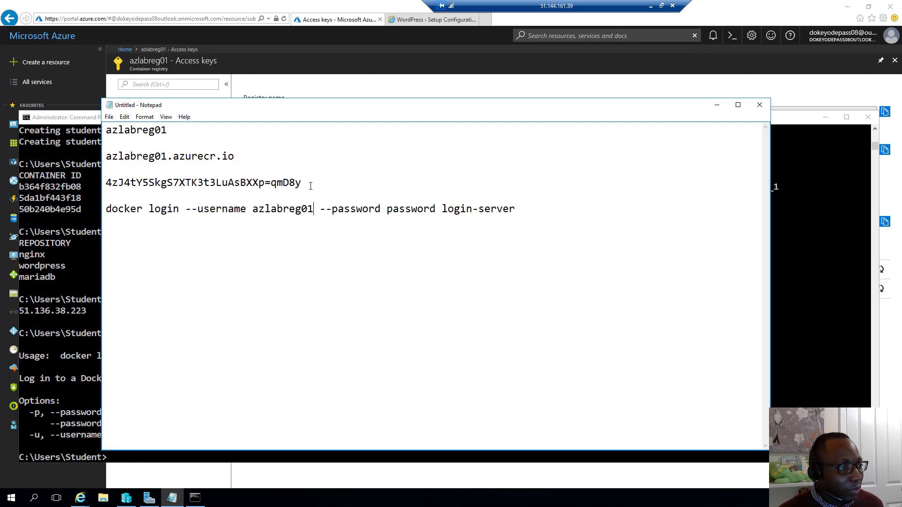
drag(189, 182, 81, 181)
double_click(408, 208)
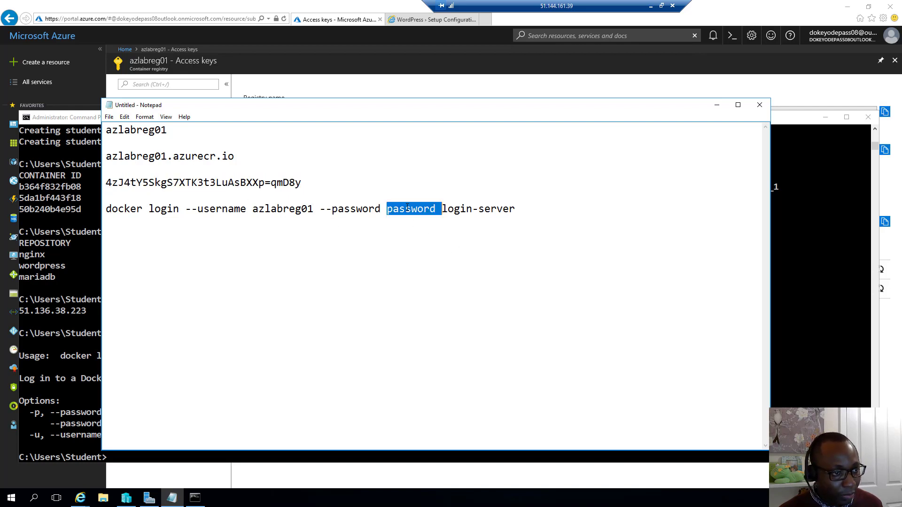
key(shift+Left)
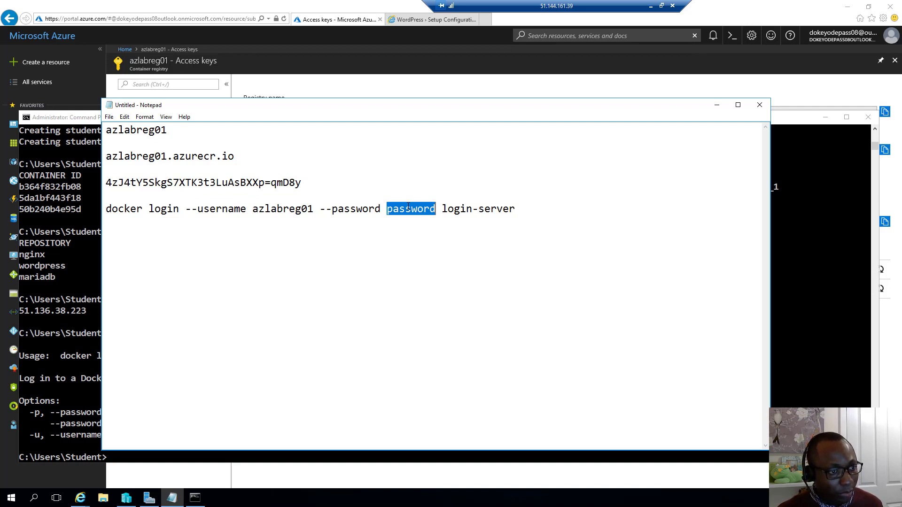
key(ctrl+v)
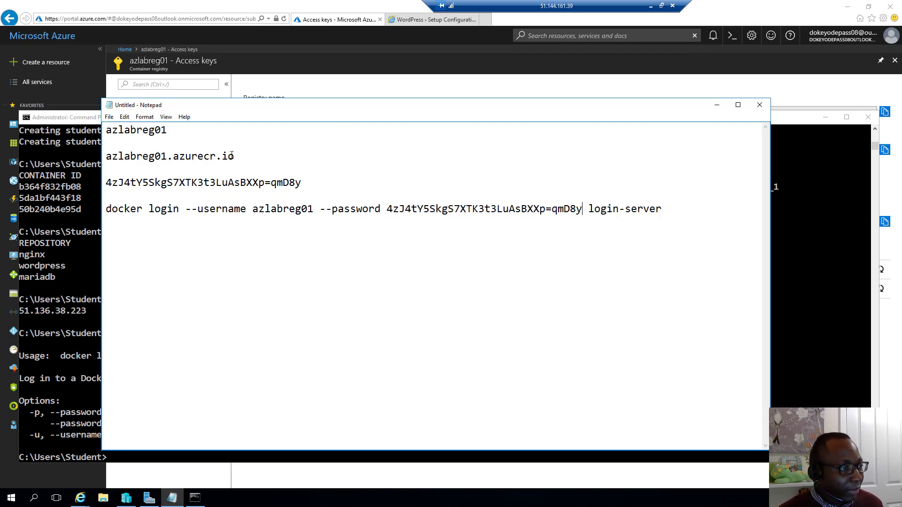
drag(233, 156, 103, 156)
key(ctrl+c)
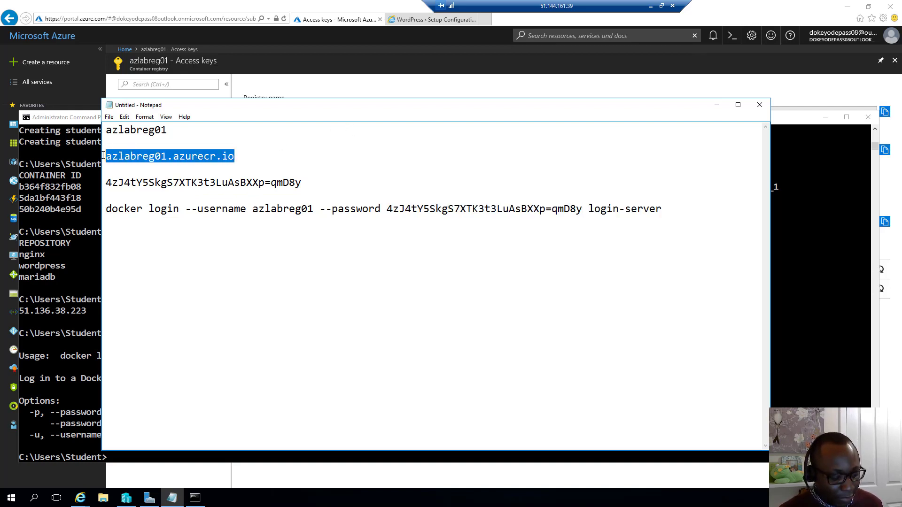
drag(662, 209, 588, 209)
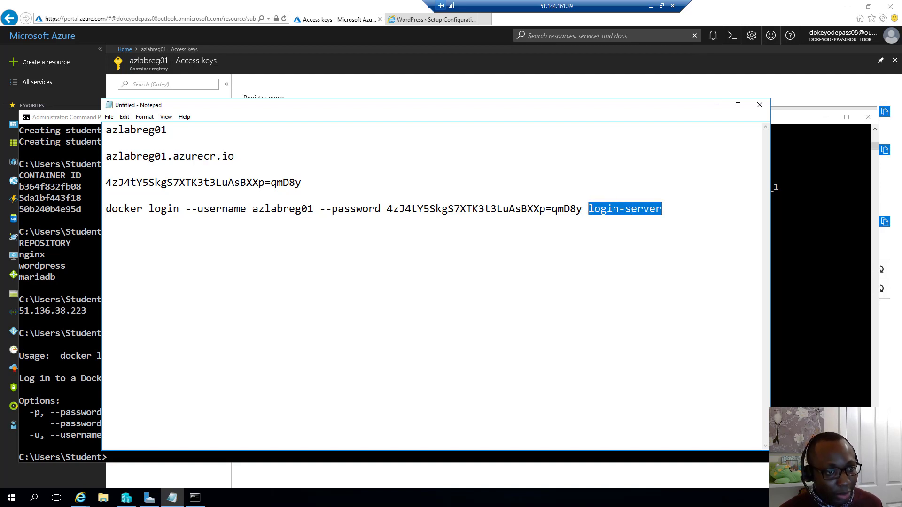
key(ctrl+v)
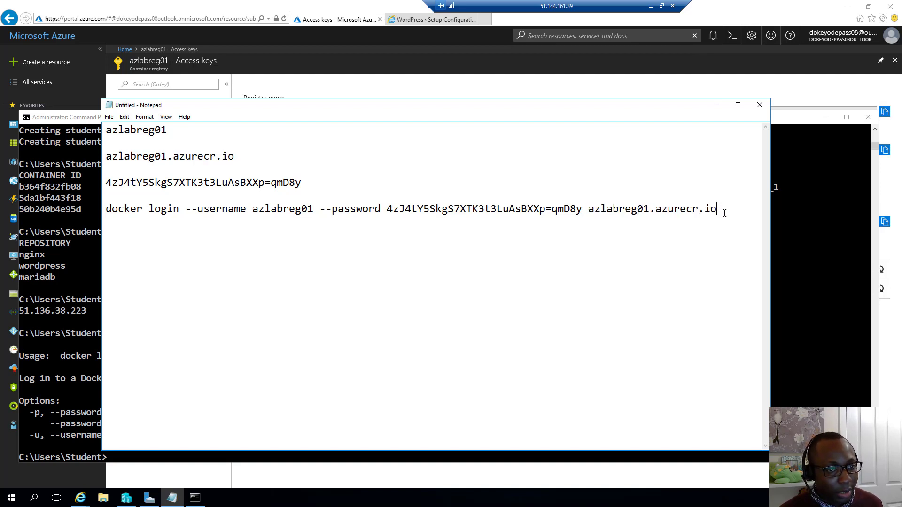
Step: Copy the completed docker login line and paste it at the Command Prompt
drag(723, 210, 104, 208)
key(ctrl+c)
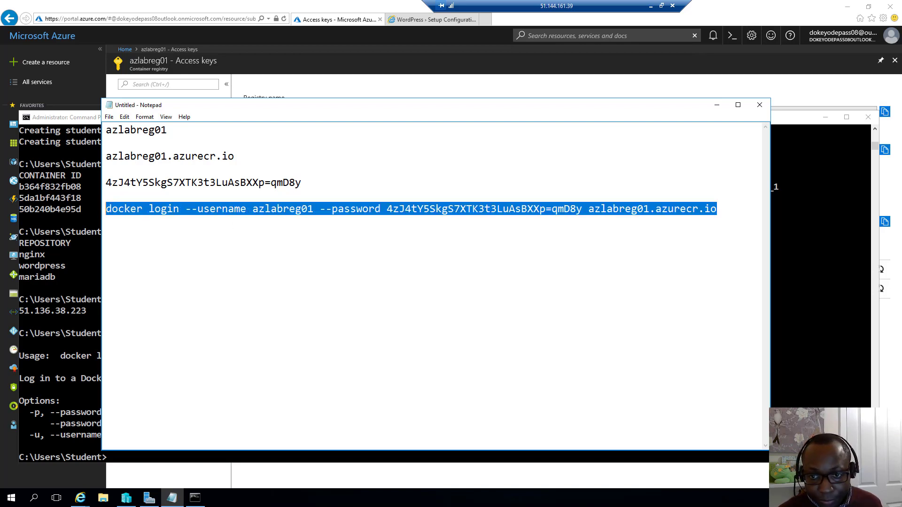
click(805, 273)
right_click(804, 272)
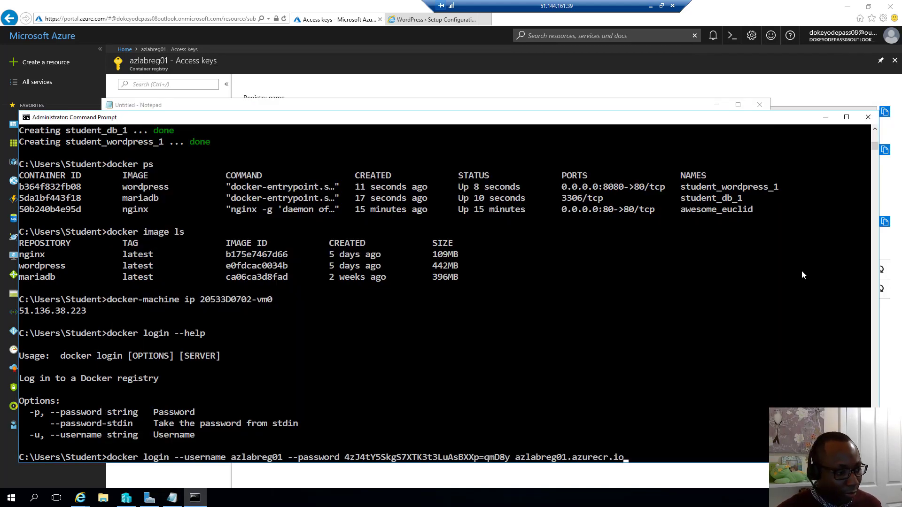
Step: Run the docker login to azlabreg01.azurecr.io and confirm it reports Login Succeeded
key(Return)
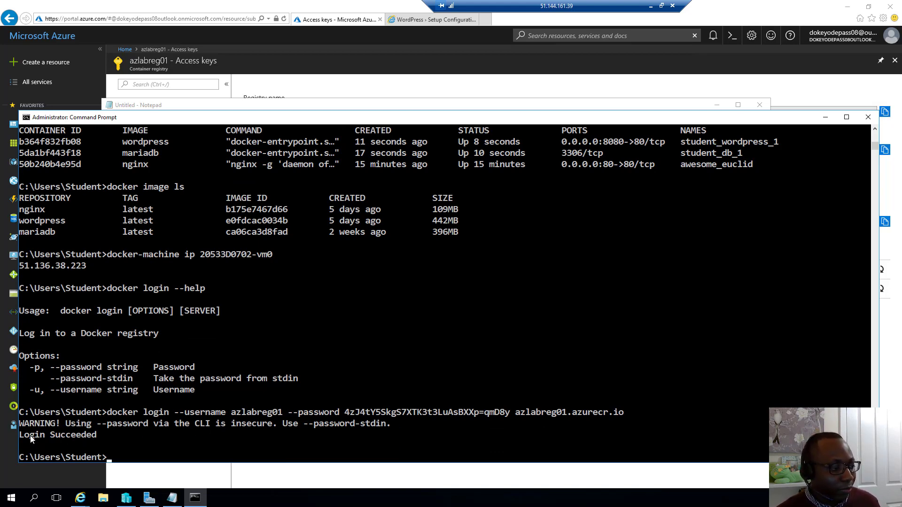
drag(23, 436, 140, 435)
click(145, 436)
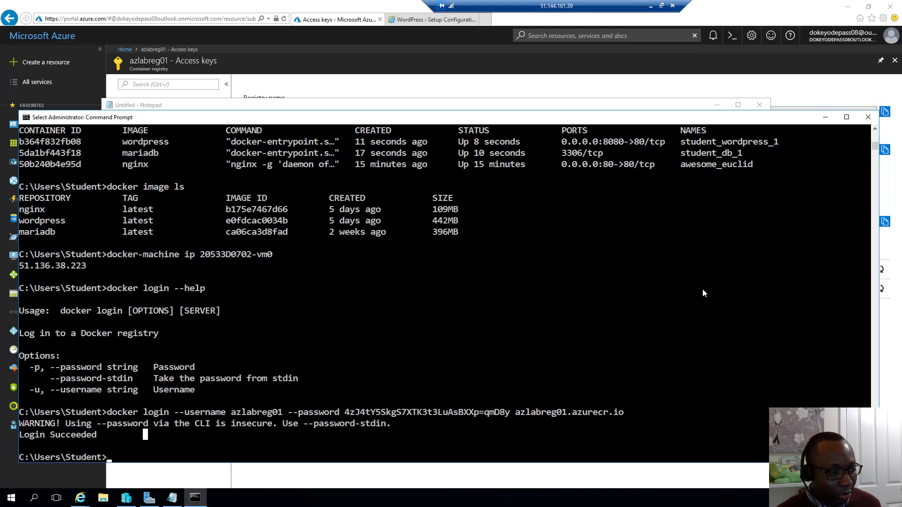
key(Escape)
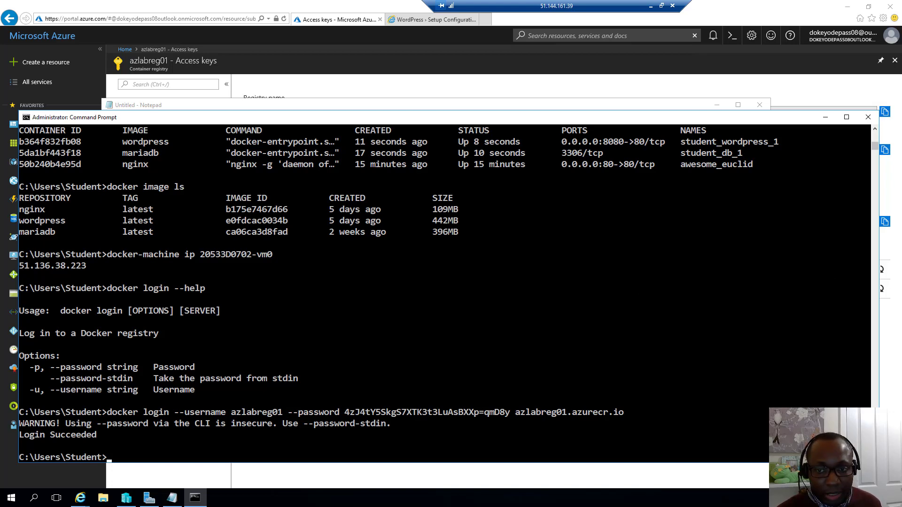
click(595, 322)
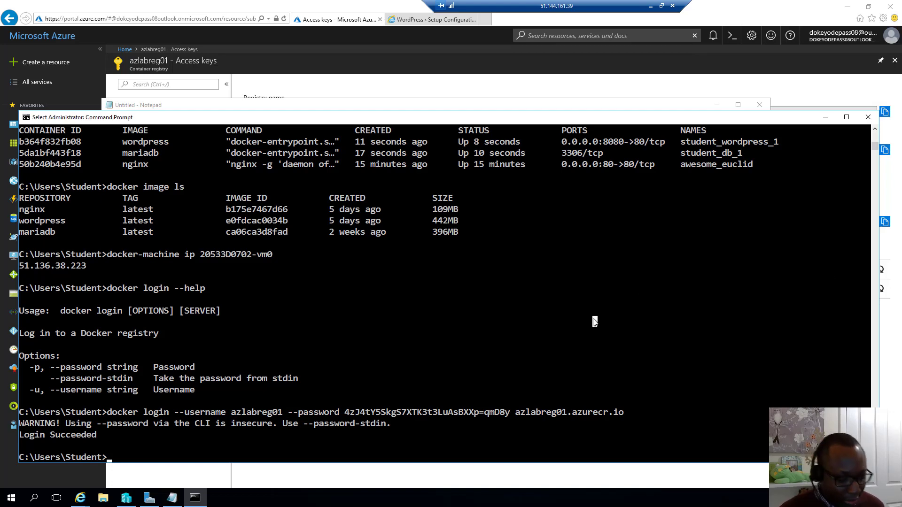
Step: Show the docker pull help, then list the local images with docker image ls
text(docker p)
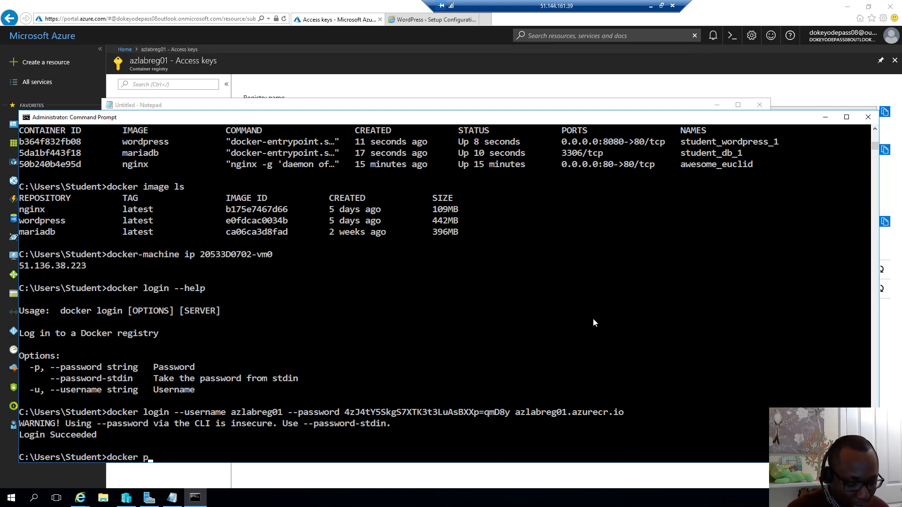
text(ull --help)
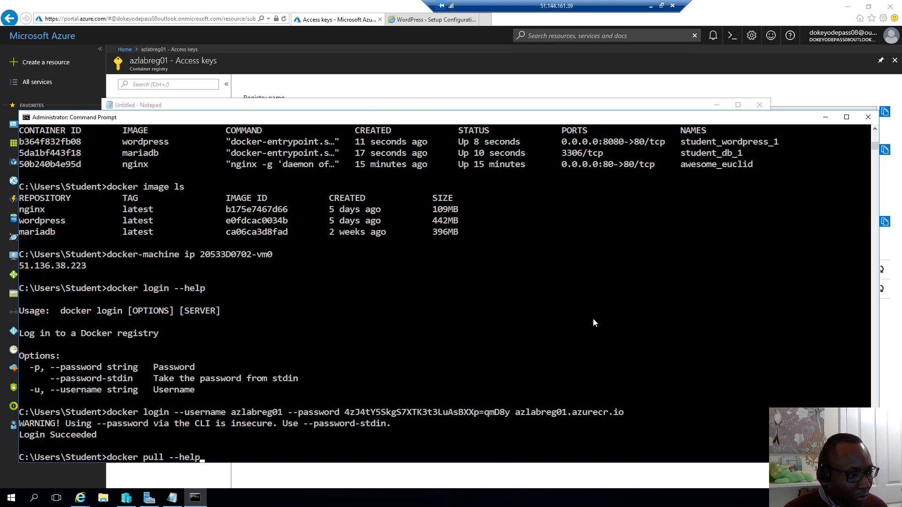
key(Return)
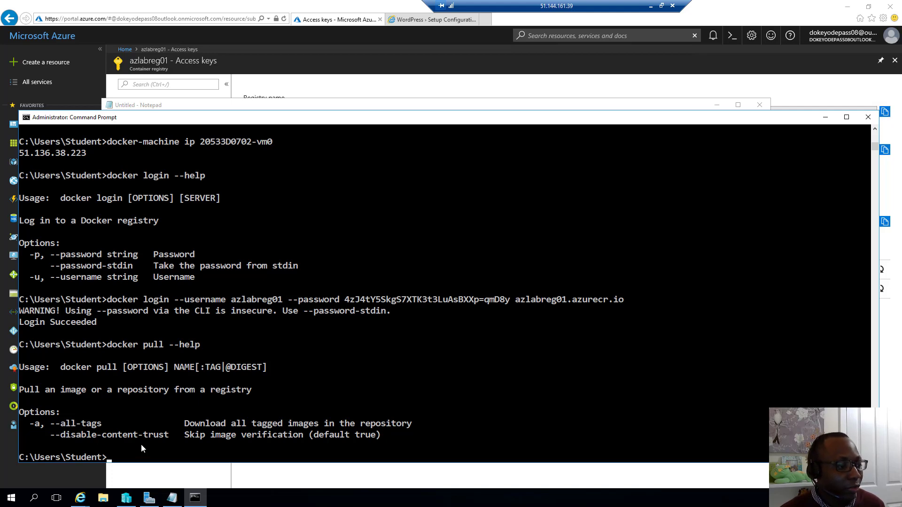
text(docker pull microsoft/aci-helloworld)
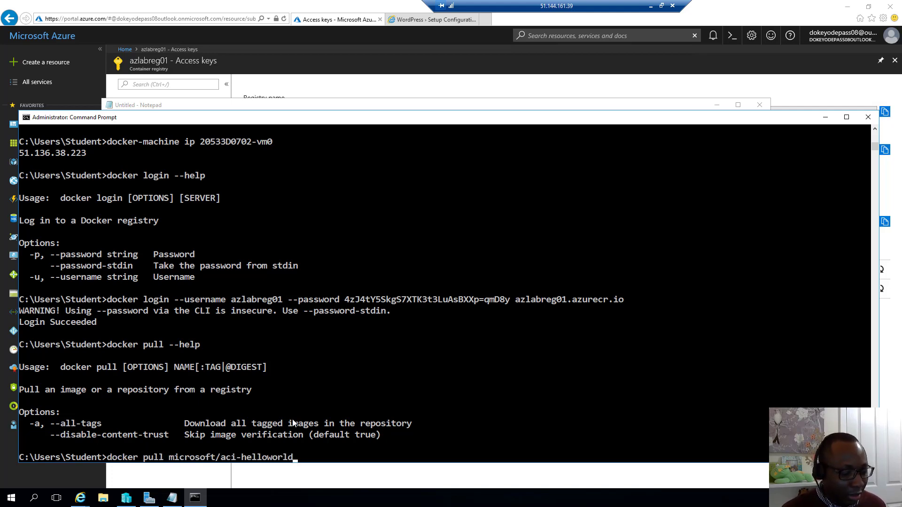
key(BackSpace)
key(BackSpace)
key(BackSpace)
key(BackSpace)
key(BackSpace)
key(BackSpace)
key(BackSpace)
key(BackSpace)
key(BackSpace)
key(BackSpace)
key(BackSpace)
key(BackSpace)
key(BackSpace)
key(BackSpace)
key(BackSpace)
key(BackSpace)
key(BackSpace)
key(BackSpace)
key(BackSpace)
key(BackSpace)
key(BackSpace)
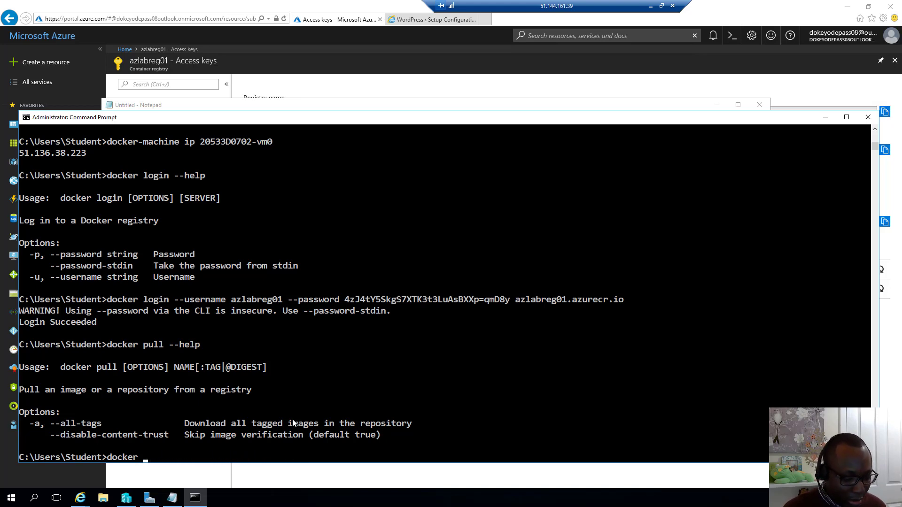
text(image ls)
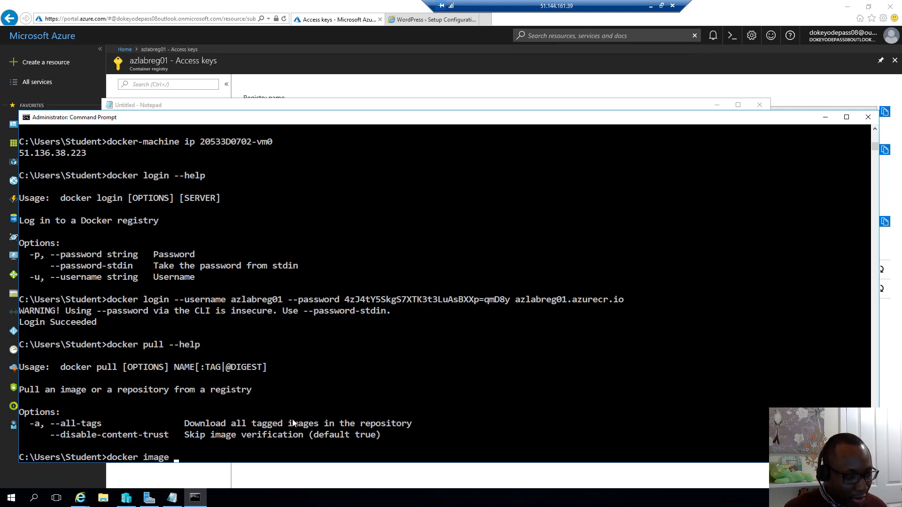
key(Return)
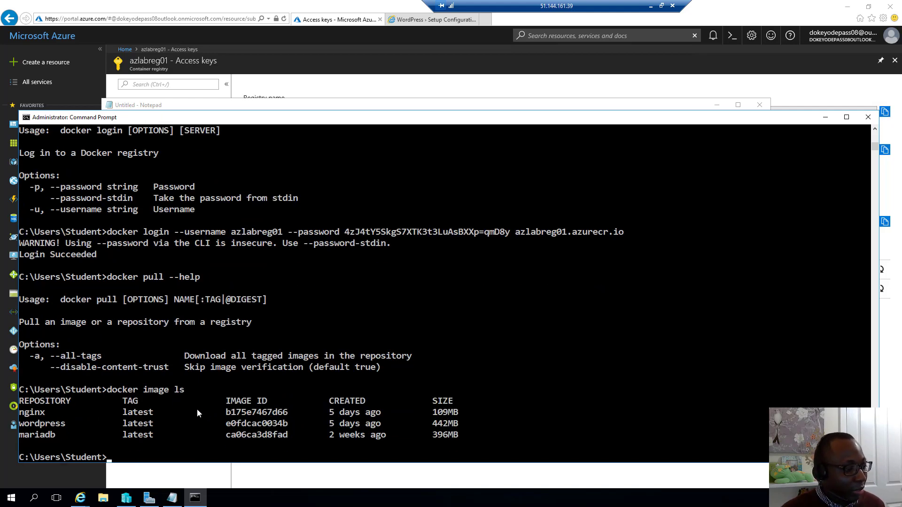
Step: Pull microsoft/aci-helloworld from the public registry with its latest tag
right_click(151, 459)
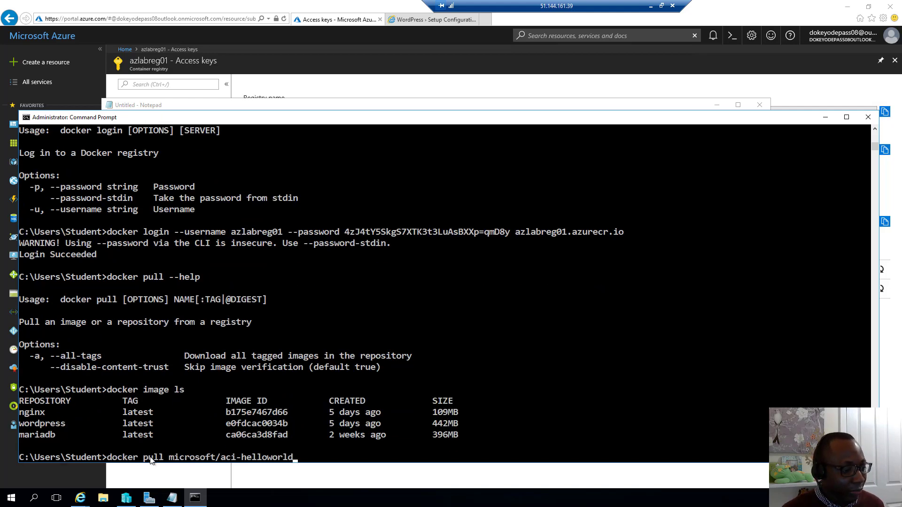
key(Return)
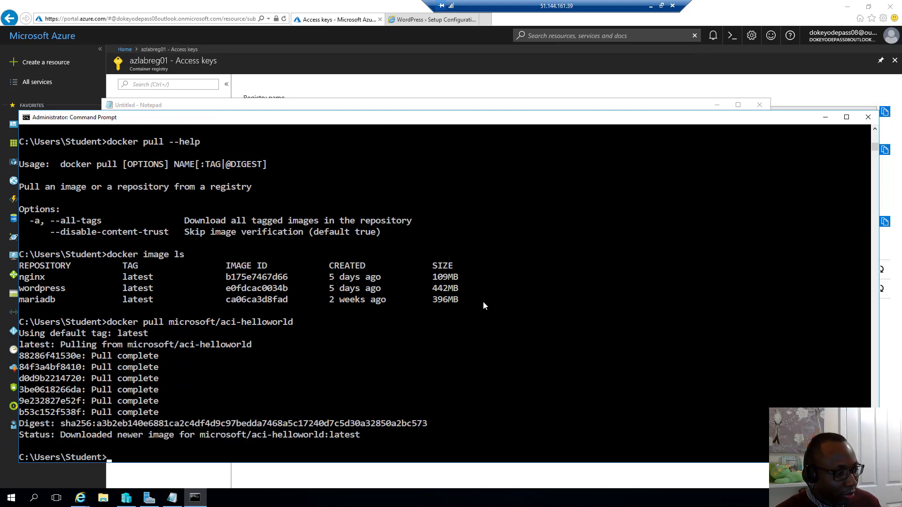
scroll(484, 306, down, 1)
Step: Confirm aci-helloworld is listed locally, then paste the docker tag command and clear its login-server placeholder
key(Up)
key(Up)
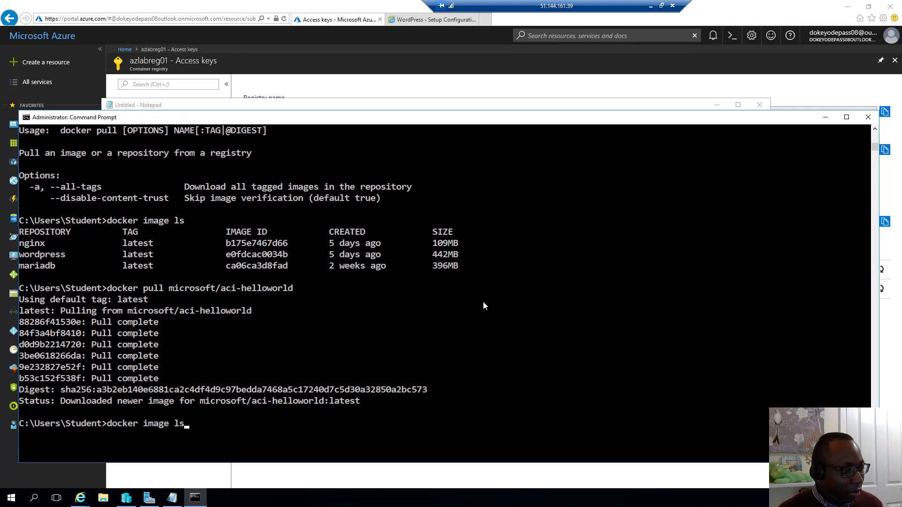
key(Return)
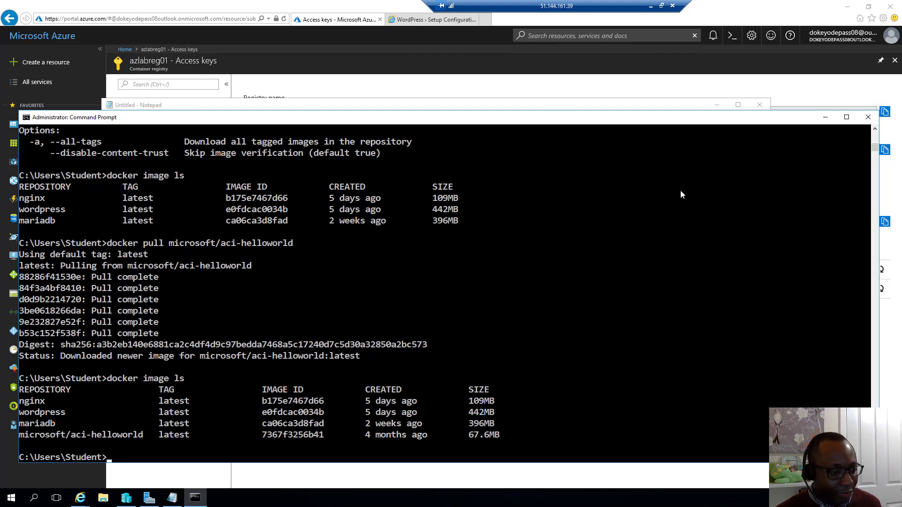
right_click(528, 319)
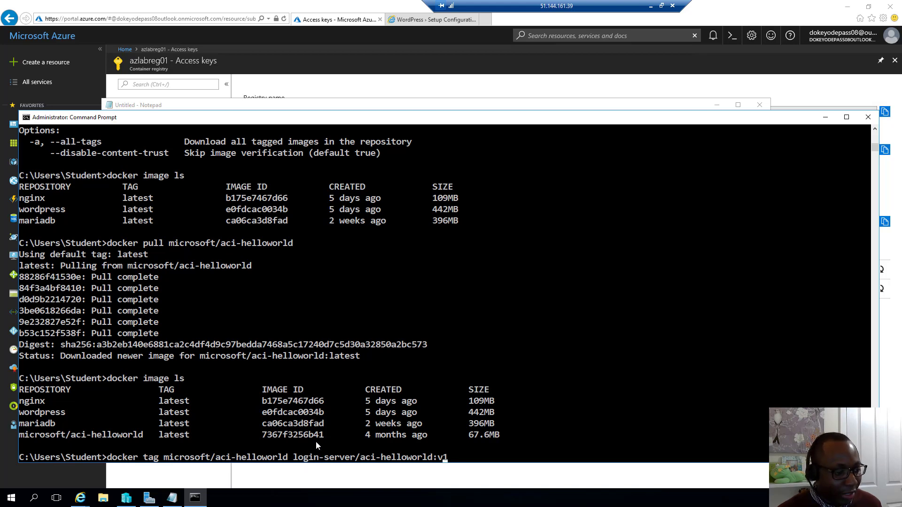
key(Left)
key(Left)
key(Left)
key(Left)
key(Left)
key(Left)
key(Left)
key(Left)
key(Left)
key(Left)
key(Left)
key(Left)
key(Left)
key(Left)
key(Left)
key(Left)
key(Left)
key(Left)
key(Left)
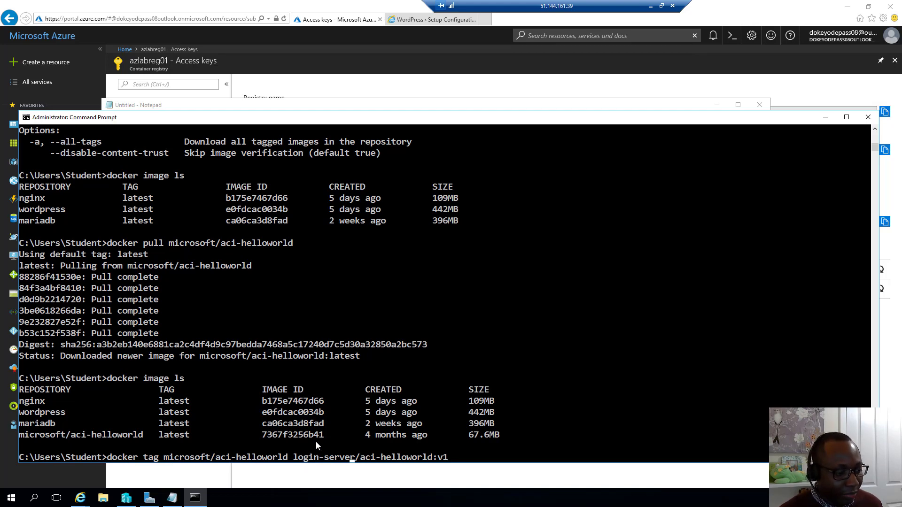
key(Delete)
key(BackSpace)
key(BackSpace)
key(BackSpace)
key(BackSpace)
key(BackSpace)
key(BackSpace)
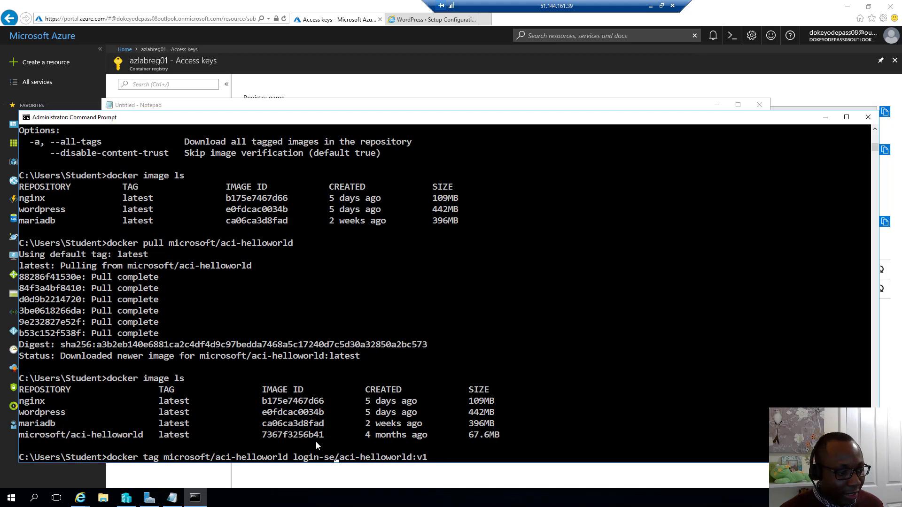
key(BackSpace)
key(BackSpace)
key(BackSpace)
key(BackSpace)
key(BackSpace)
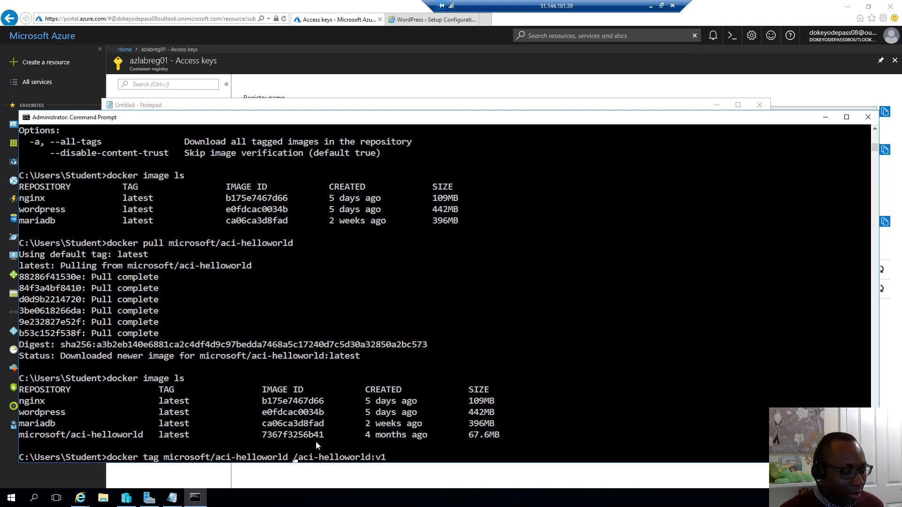
Step: Insert azlabreg01.azurecr.io from Notepad and tag the image azlabreg01.azurecr.io/aci-helloworld:v1
click(172, 498)
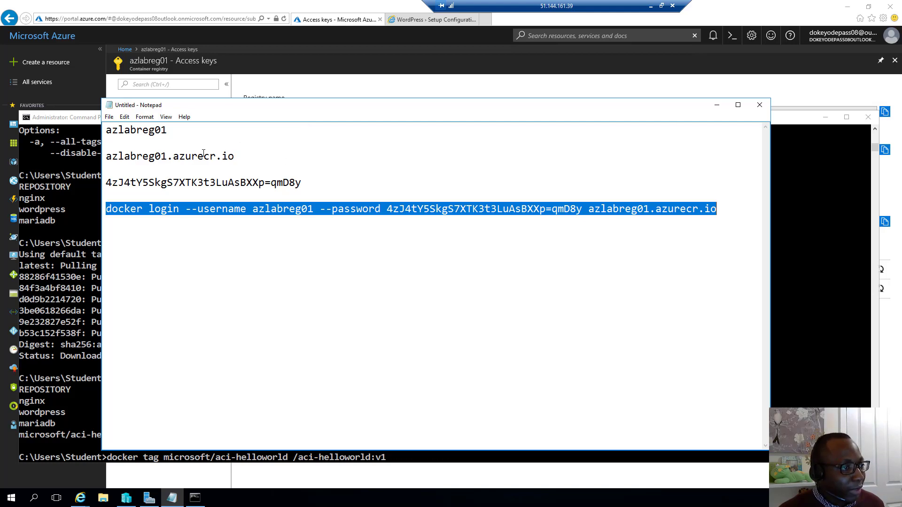
drag(236, 156, 105, 159)
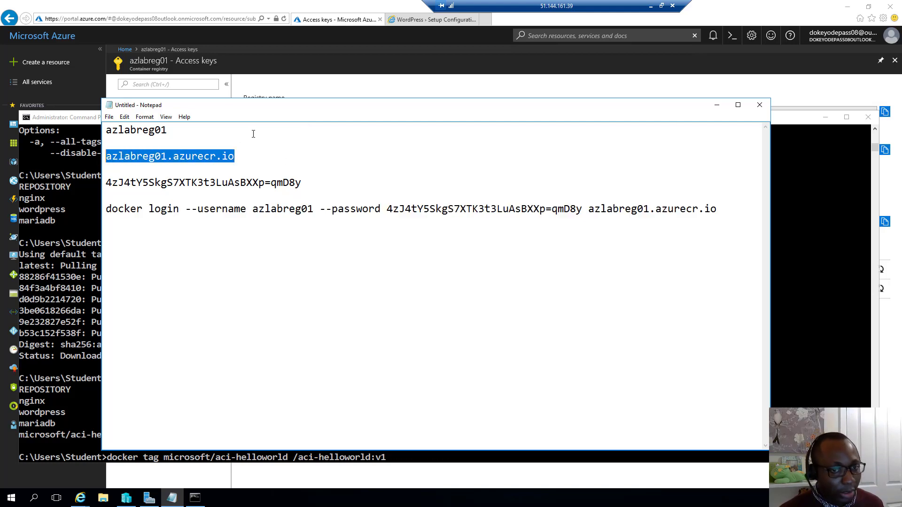
key(ctrl+c)
click(787, 184)
key(ctrl+v)
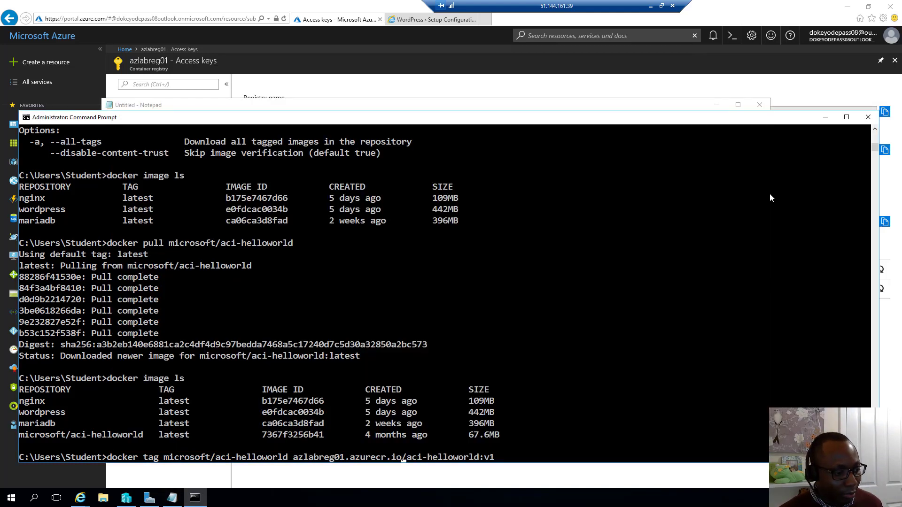
key(Right)
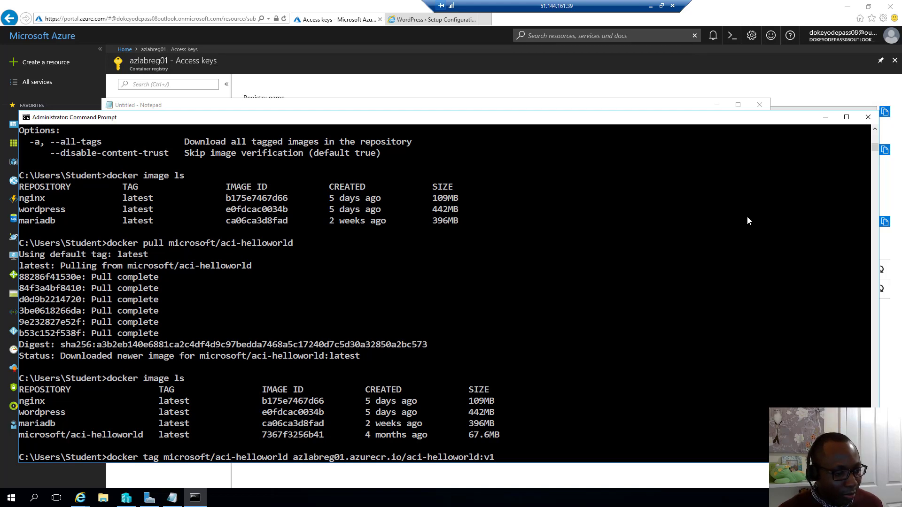
key(End)
key(Return)
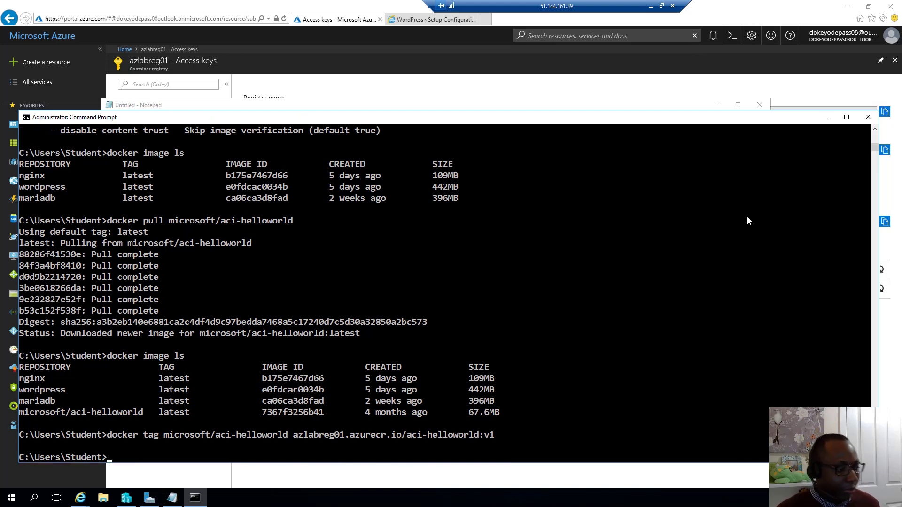
Step: List images again and highlight the new azlabreg01.azurecr.io/aci-helloworld v1 entry
key(Up)
key(Up)
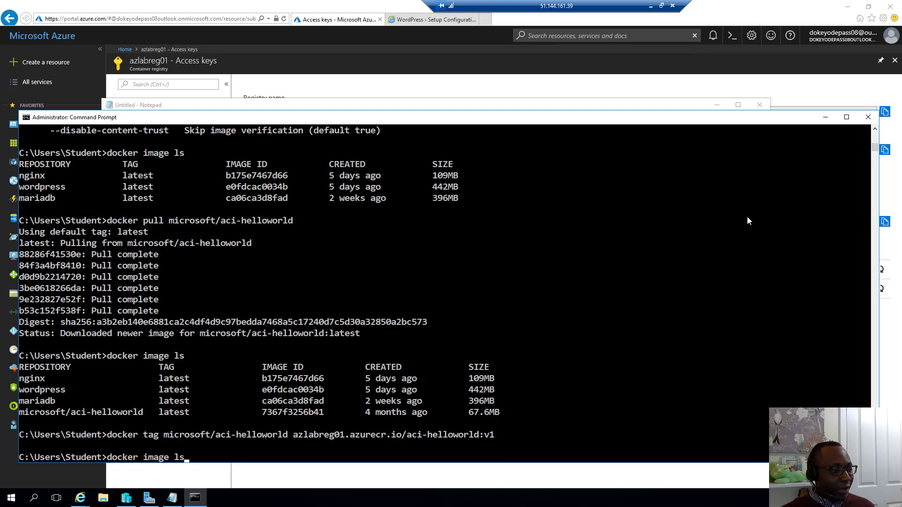
key(Return)
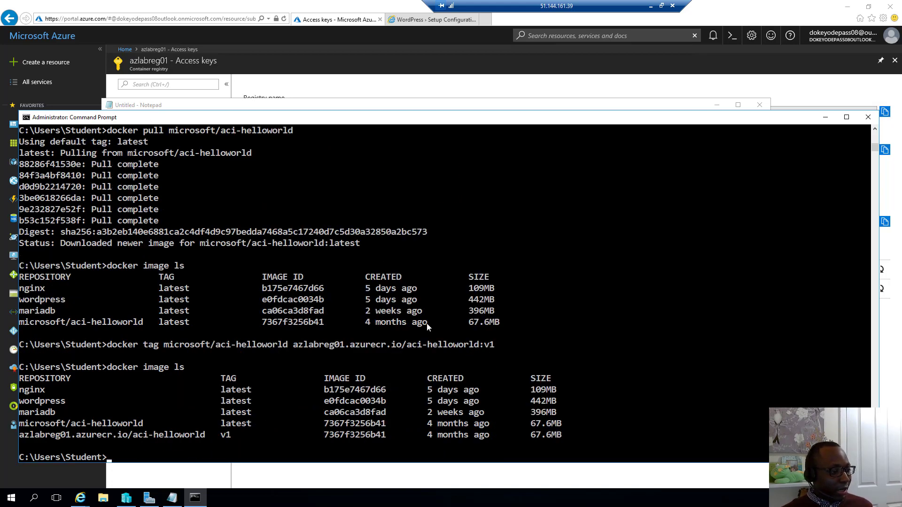
click(21, 434)
drag(51, 433, 237, 437)
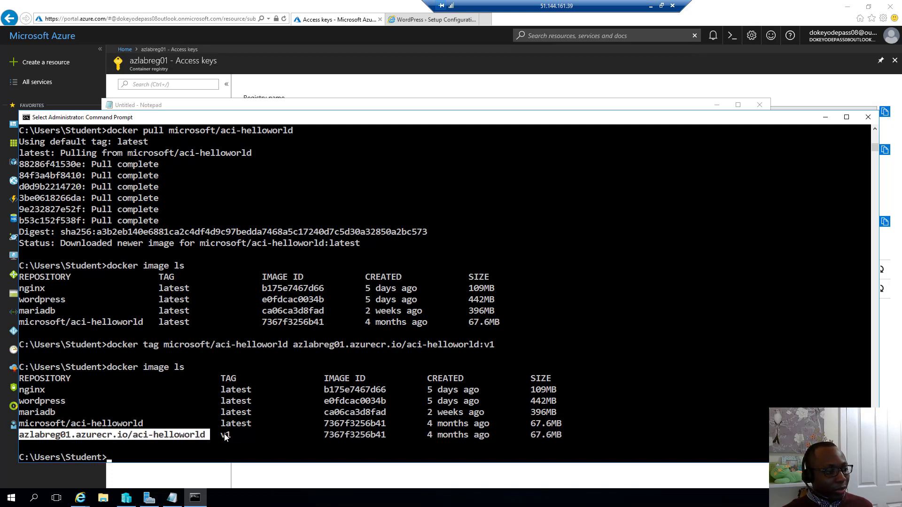
double_click(225, 435)
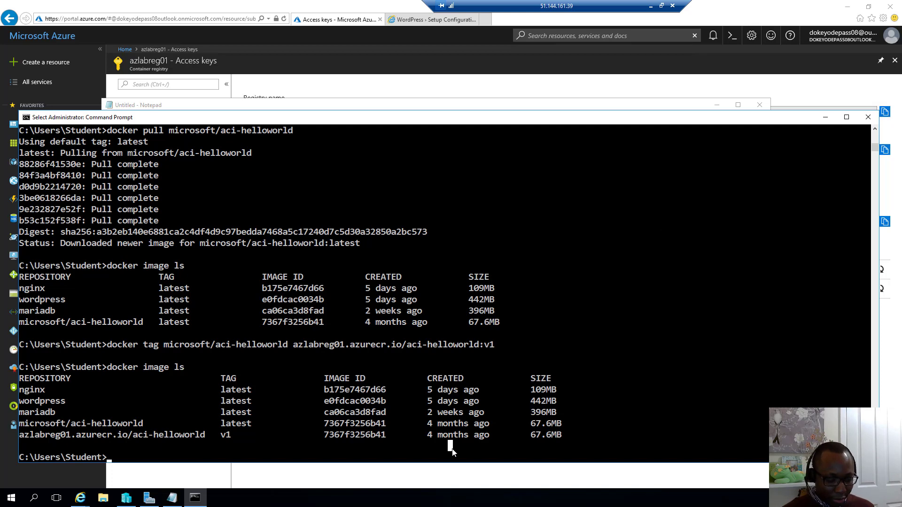
Step: Show the docker push help, then paste the push command and clear its login-server placeholder
text(docker pus)
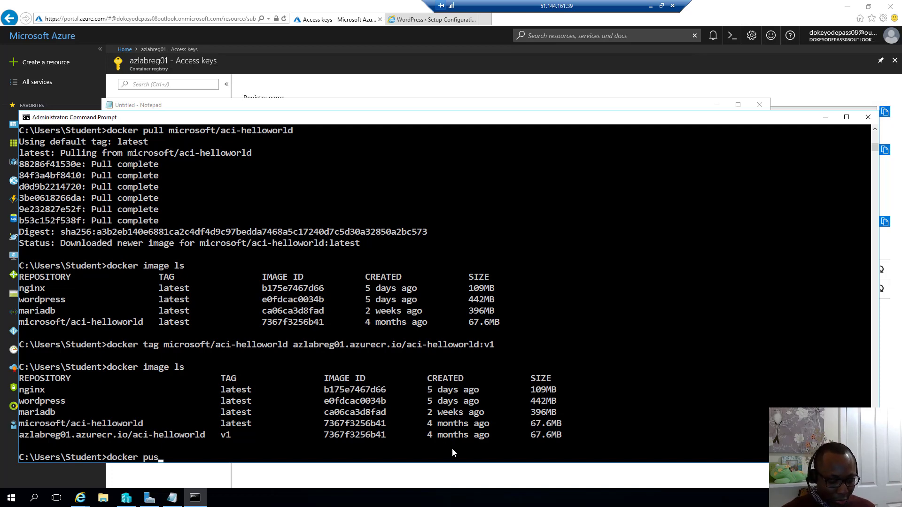
text(h --help)
key(Return)
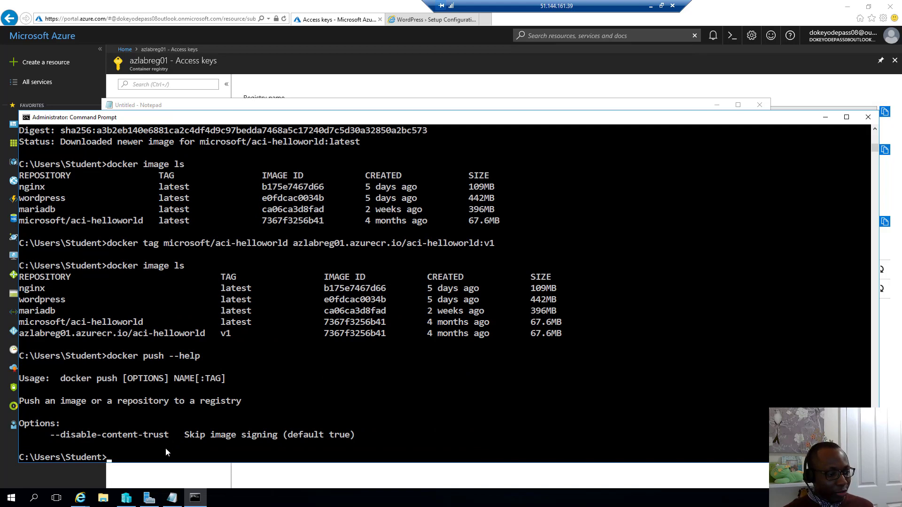
key(ctrl+v)
key(Left)
key(Left)
key(Left)
key(Left)
key(Left)
key(Left)
key(Left)
key(Left)
key(Left)
key(Left)
key(Left)
key(Left)
key(Left)
key(Left)
key(Left)
key(Left)
key(Left)
key(Left)
key(Left)
key(Left)
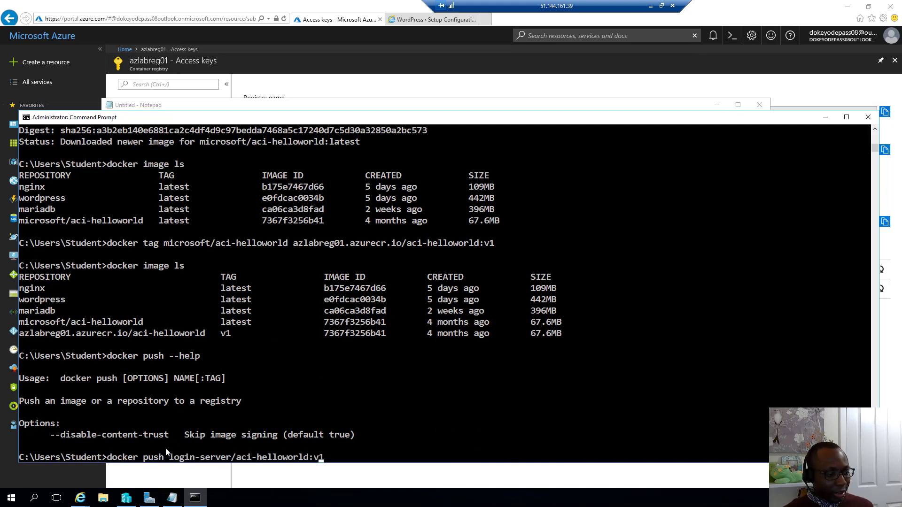
key(Right)
key(Right)
key(BackSpace)
key(BackSpace)
key(BackSpace)
key(BackSpace)
key(BackSpace)
key(BackSpace)
key(BackSpace)
key(BackSpace)
key(BackSpace)
key(BackSpace)
key(BackSpace)
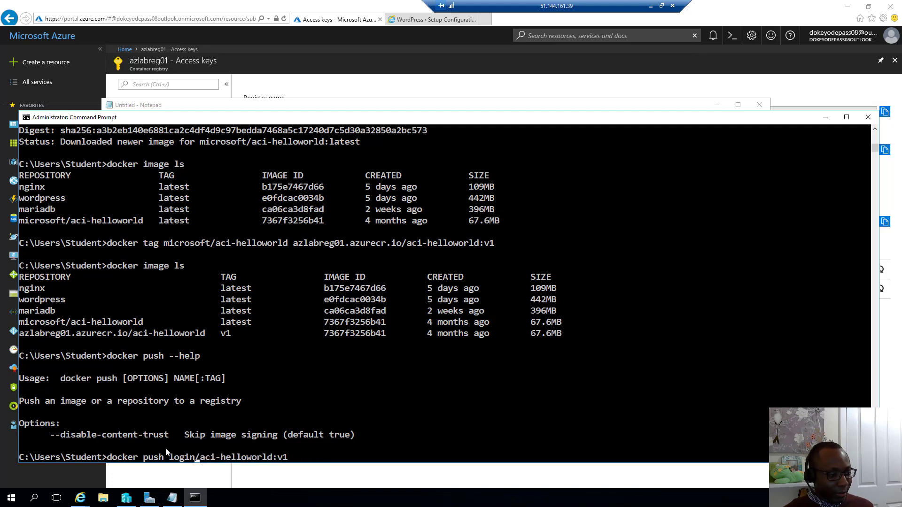
key(BackSpace)
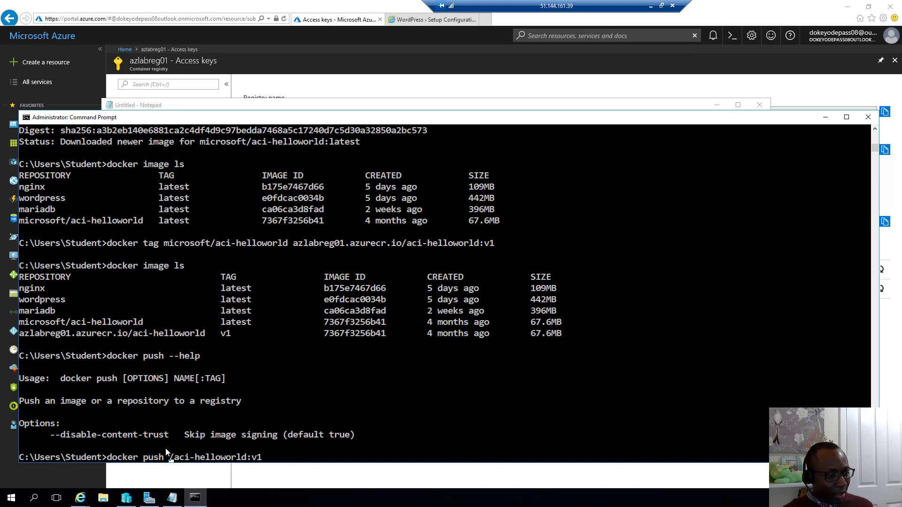
Step: Copy azlabreg01.azurecr.io from Notepad into the command and push aci-helloworld:v1 to the registry
click(172, 497)
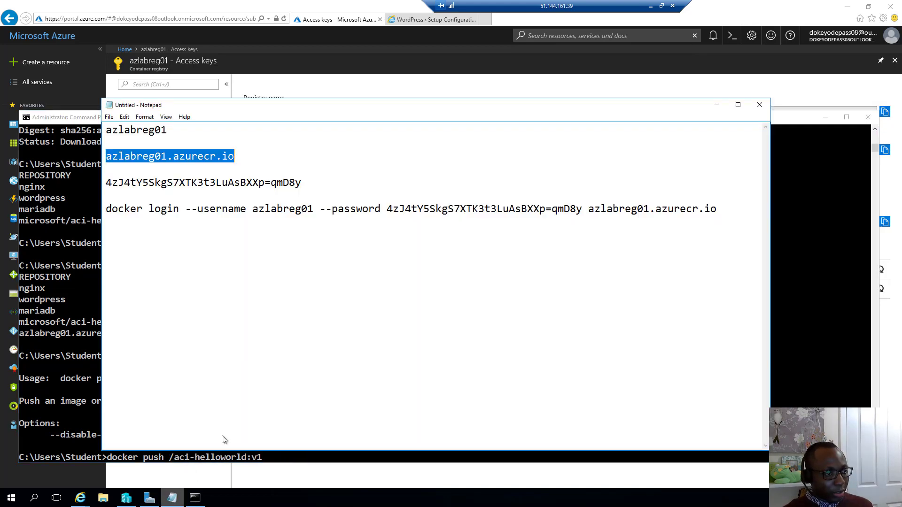
right_click(165, 157)
click(197, 185)
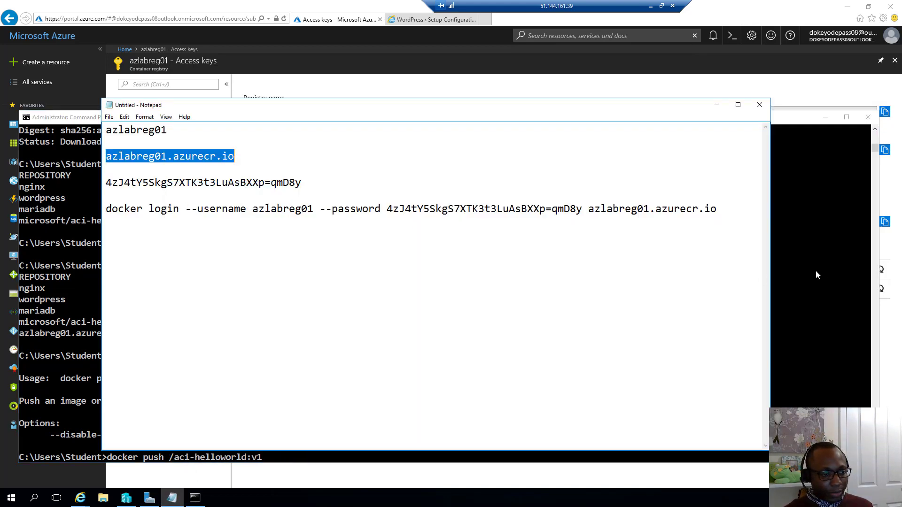
click(815, 270)
right_click(462, 334)
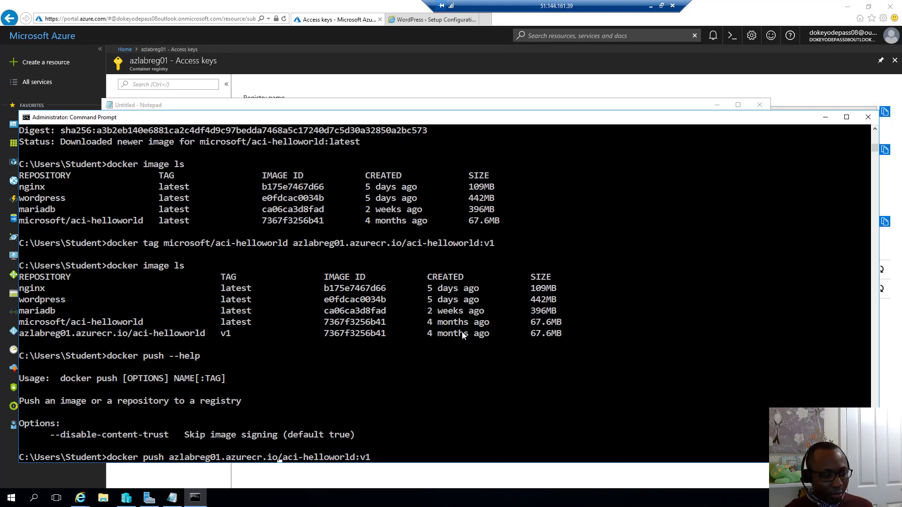
key(Return)
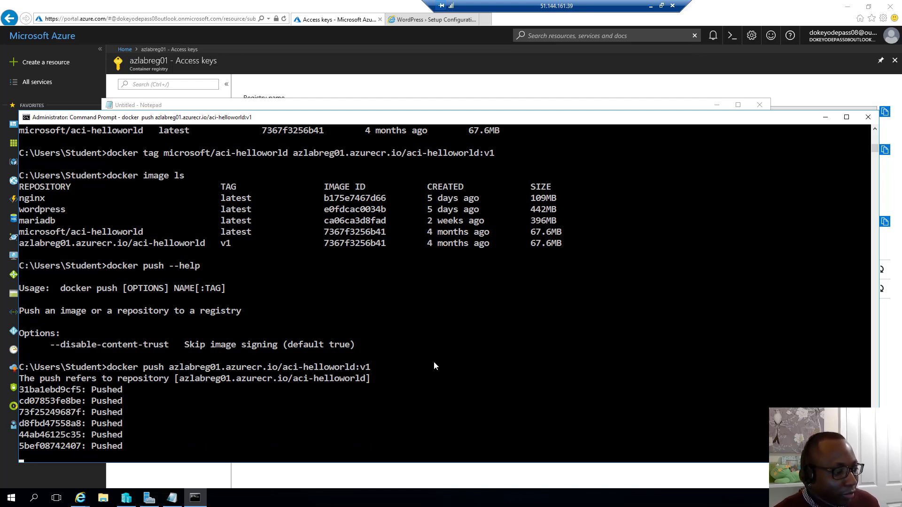
scroll(433, 363, down, 2)
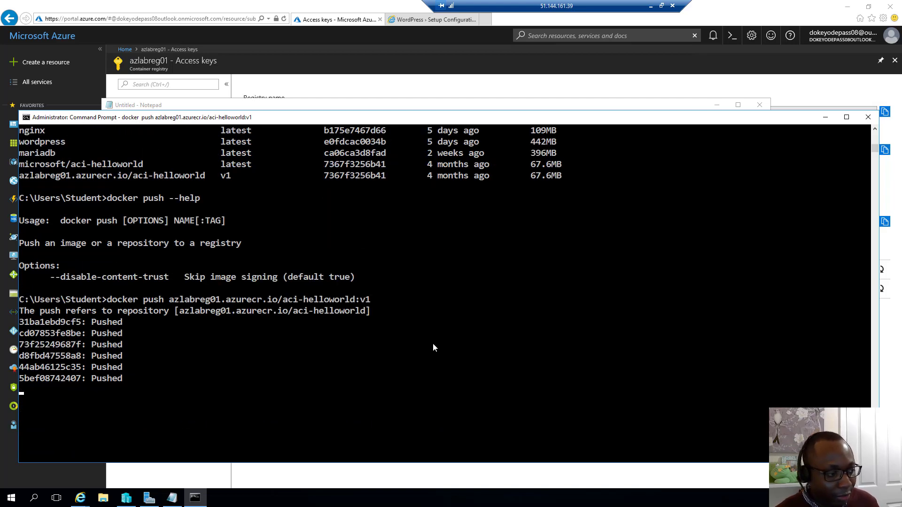
key(Return)
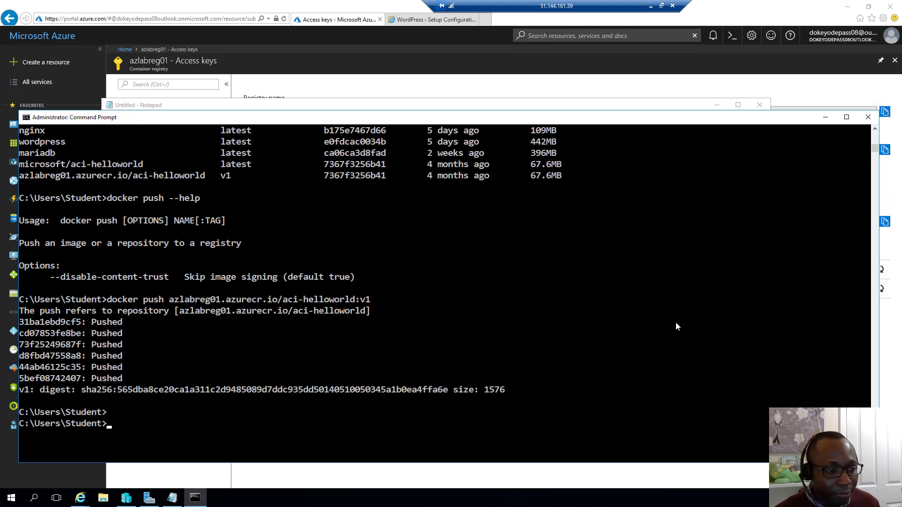
click(438, 87)
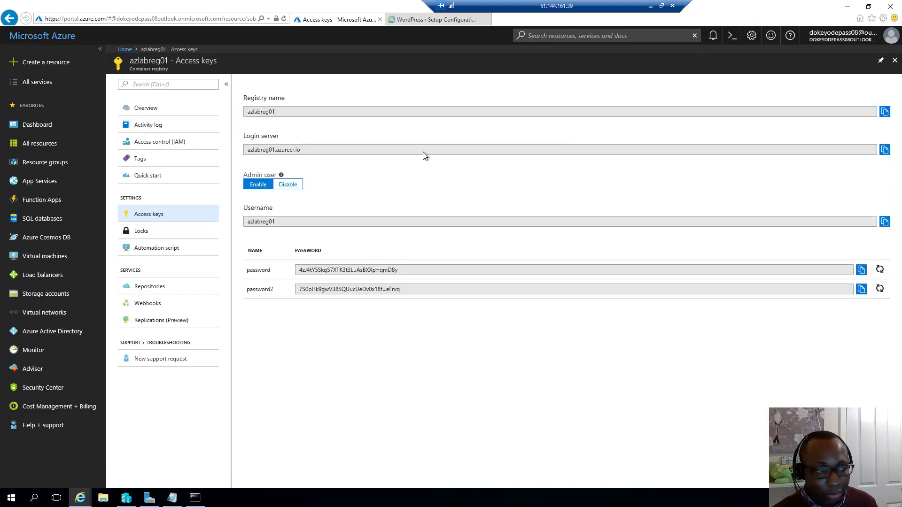
Step: View azlabreg01's Repositories and the aci-helloworld tags showing v1, then switch to Paint
click(153, 287)
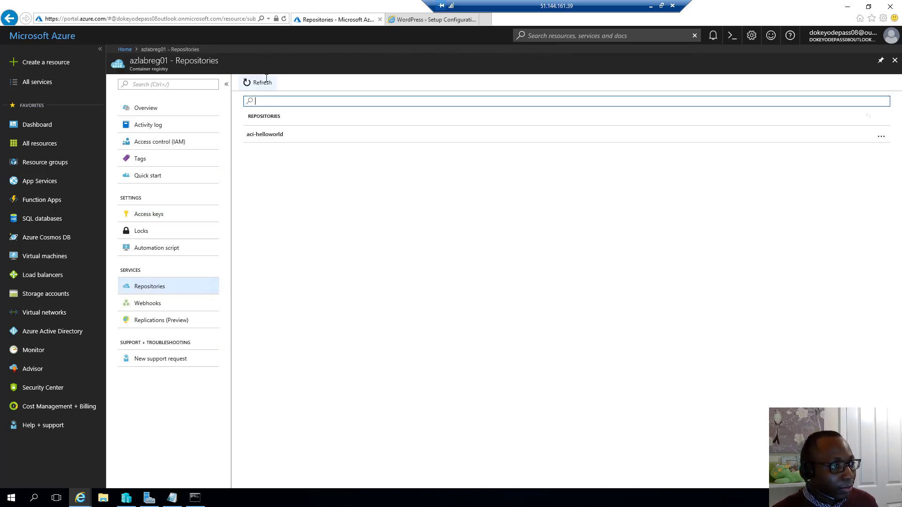
click(263, 135)
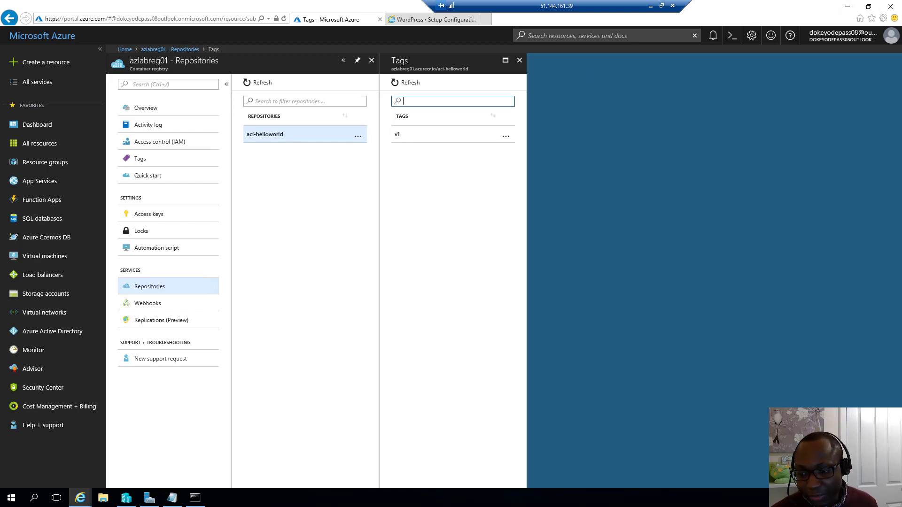
key(alt+Tab)
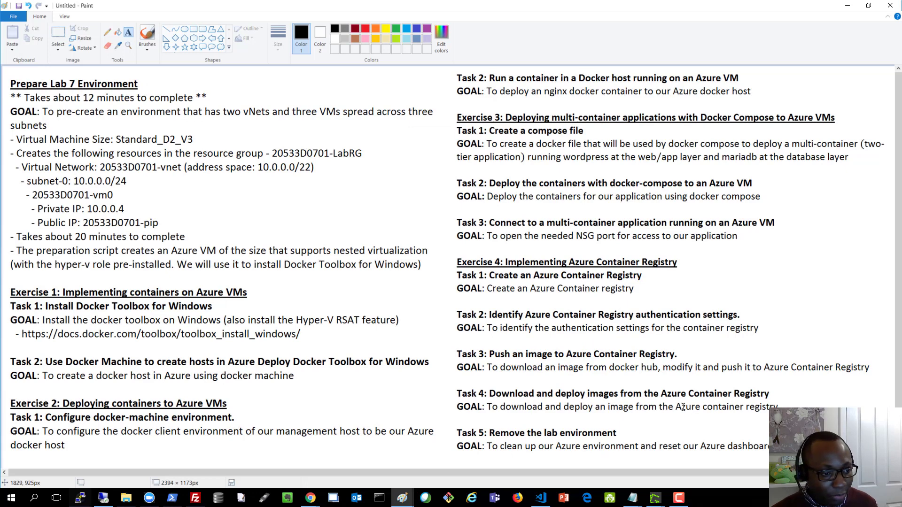
Step: Scroll through the Paint lab task notes, then minimize them
scroll(492, 280, down, 1)
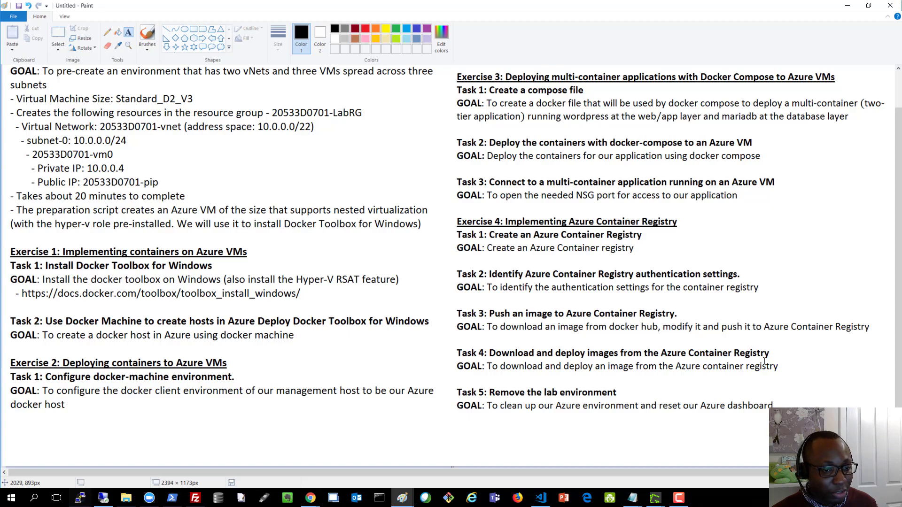
click(847, 6)
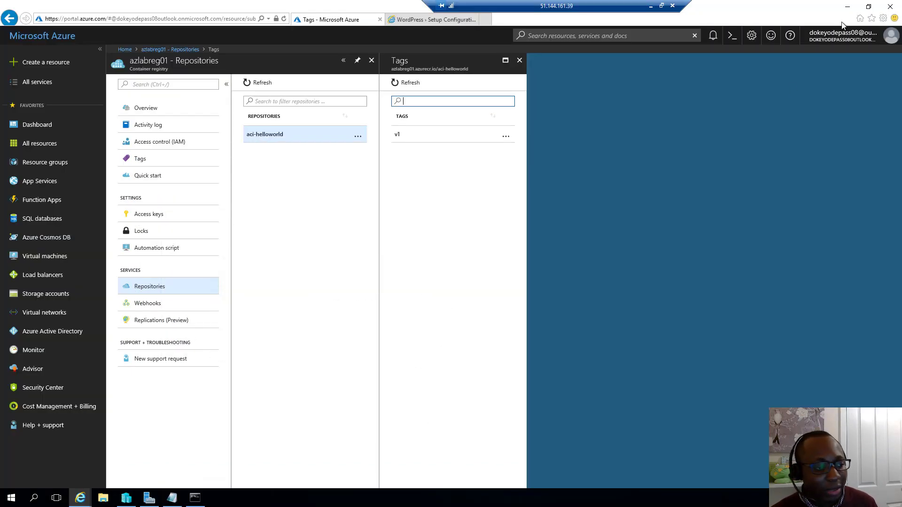
Step: Turn the recalled push into docker pull azlabreg01.azurecr.io/aci-helloworld:v1 and run it
click(194, 498)
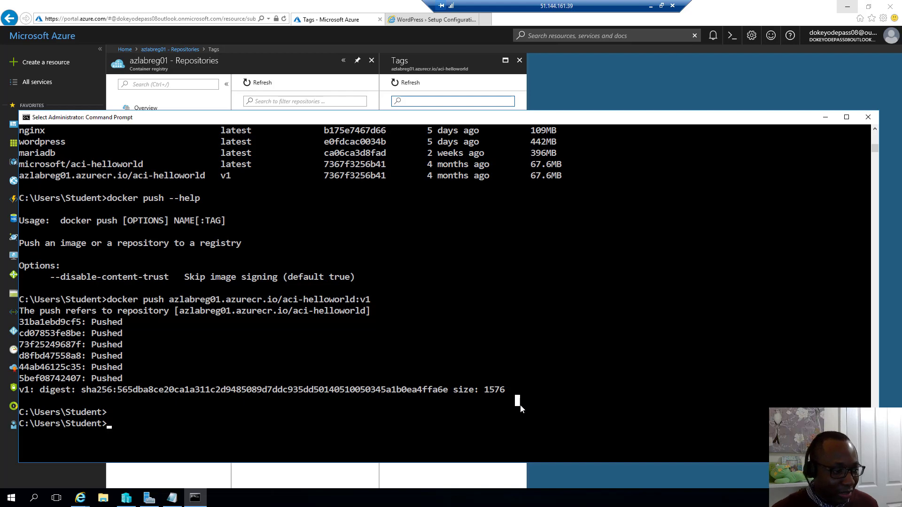
key(Up)
key(Left)
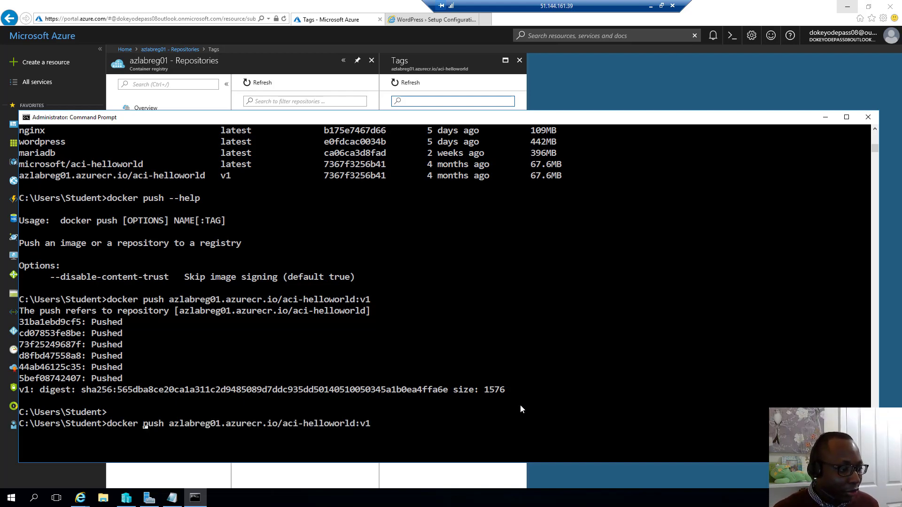
key(Right)
key(Right)
key(Right)
key(Right)
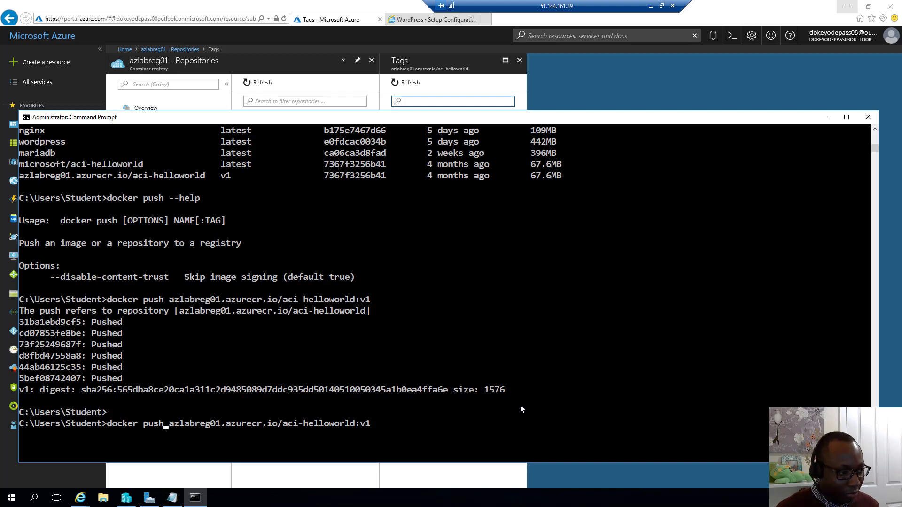
key(BackSpace)
key(BackSpace)
text(ll)
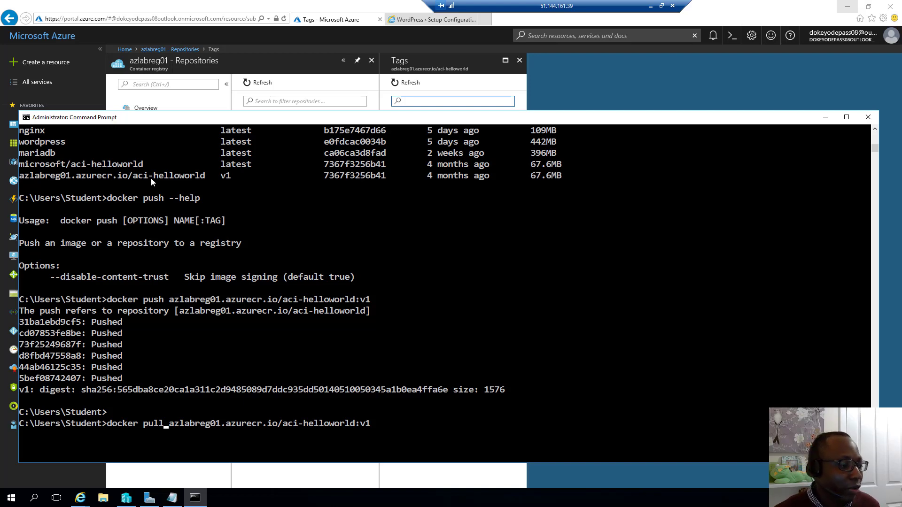
key(Return)
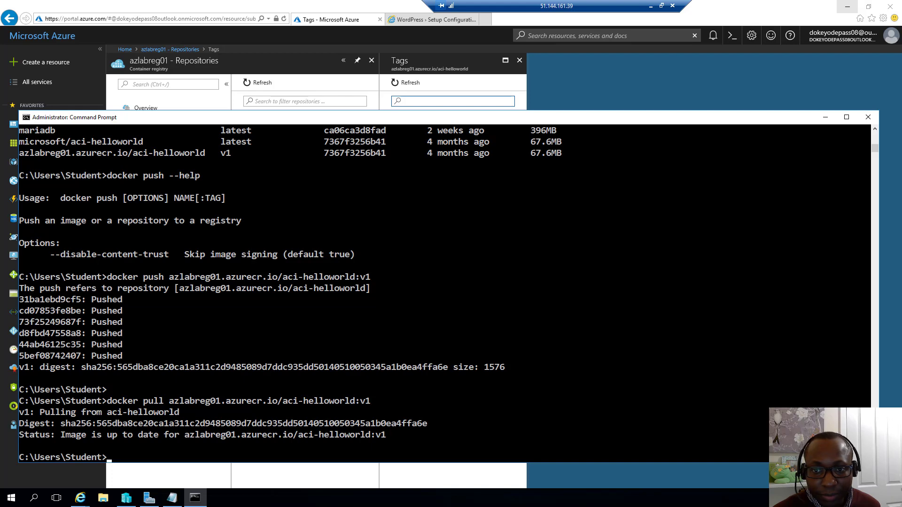
click(537, 310)
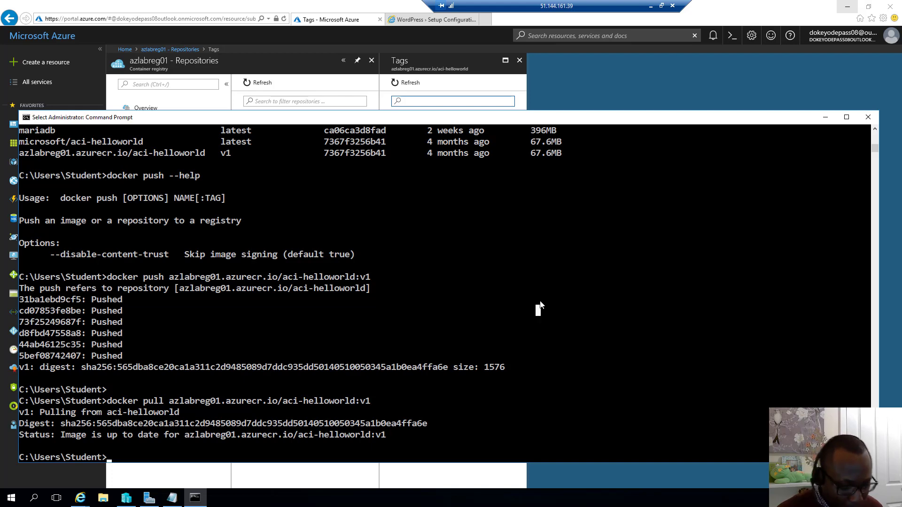
Step: Display docker run --help and scroll back to the start of its usage text
text(docker run )
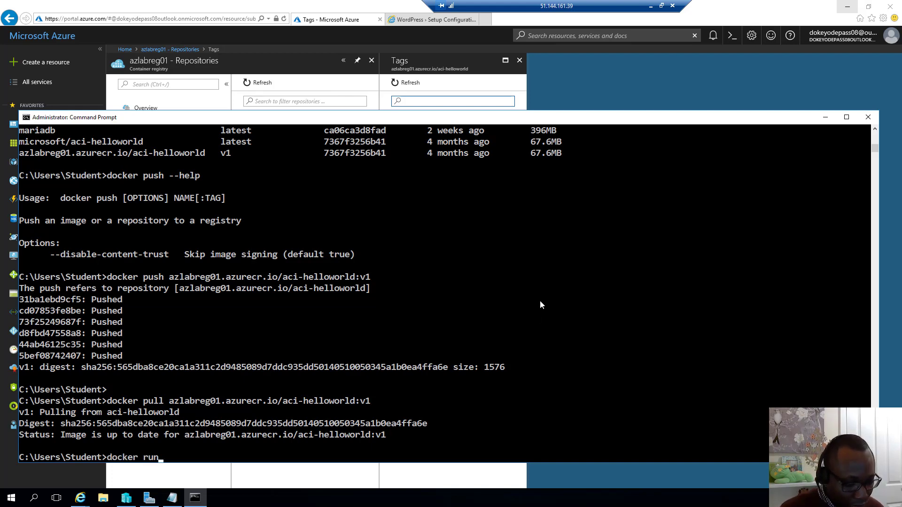
text(--help)
key(Return)
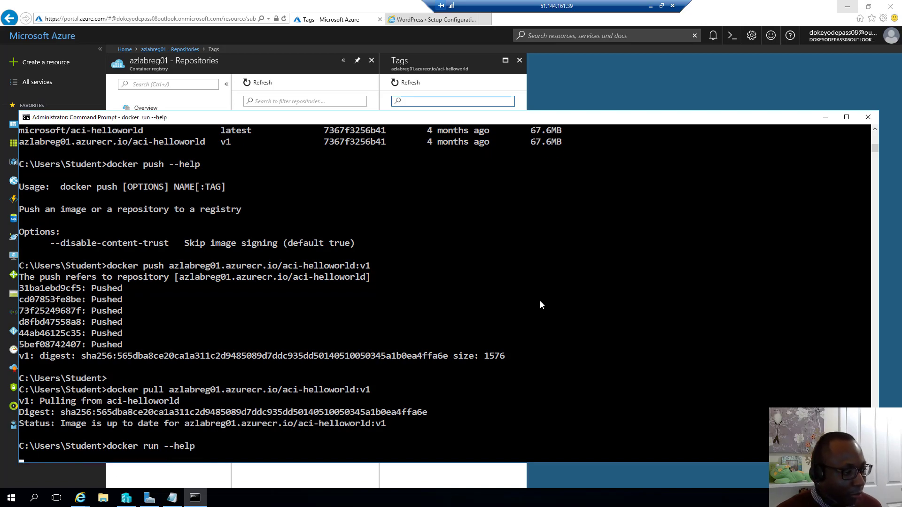
scroll(343, 228, up, 15)
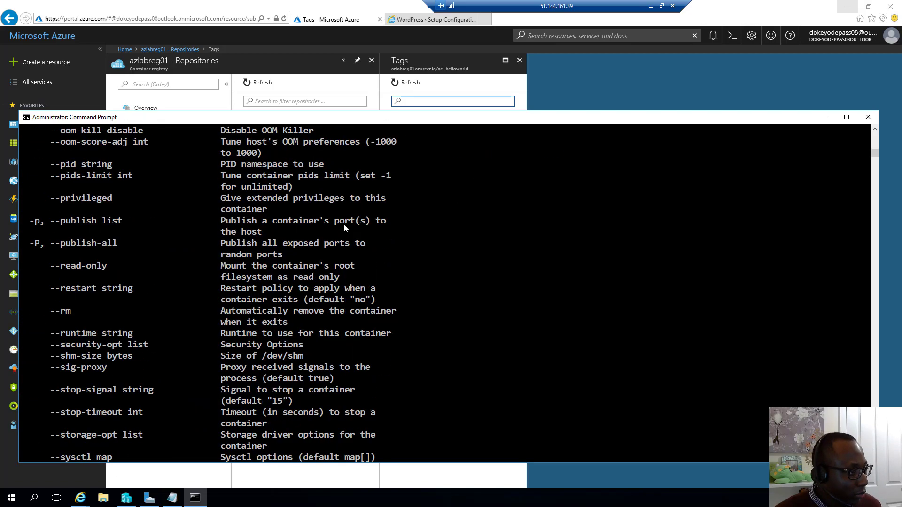
scroll(351, 215, up, 20)
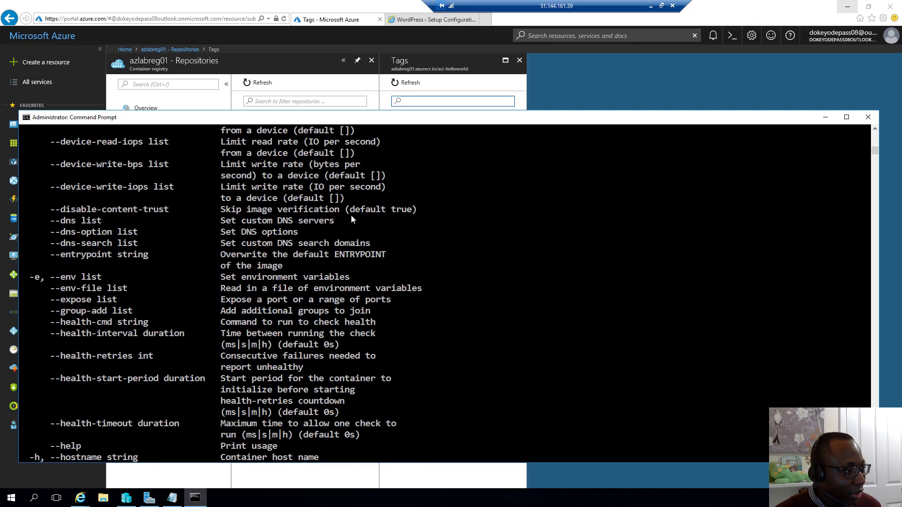
scroll(367, 203, up, 7)
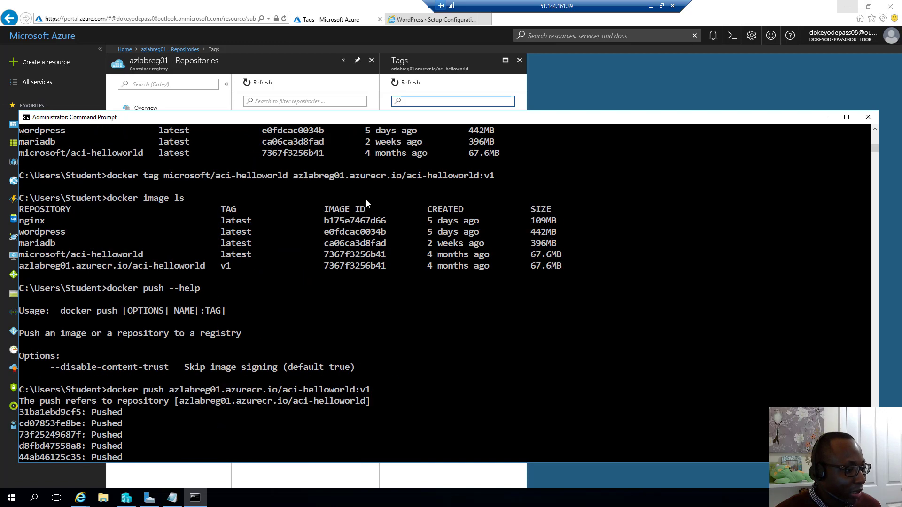
scroll(368, 205, down, 1)
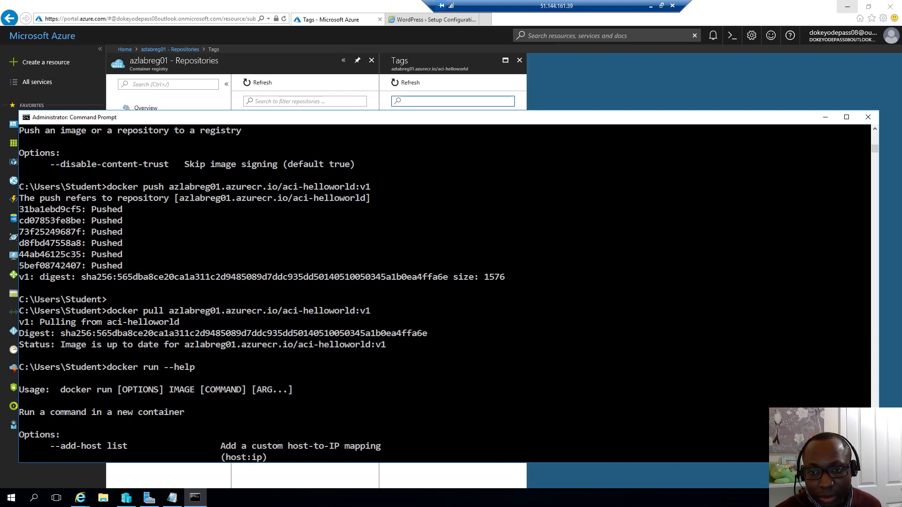
Step: Run azlabreg01.azurecr.io/aci-helloworld:v1 detached with --restart=always, mapping port 8081 to 80
text(docker run -d --restart=always -p 8081:80 login-server/aci-helloworld:v1)
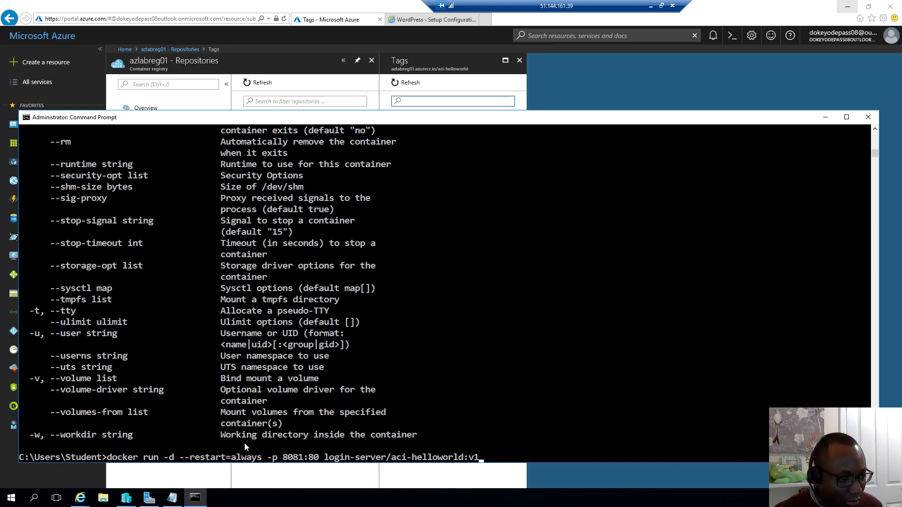
key(Left)
key(Left)
key(Left)
key(Left)
key(Left)
key(Left)
key(Left)
key(Left)
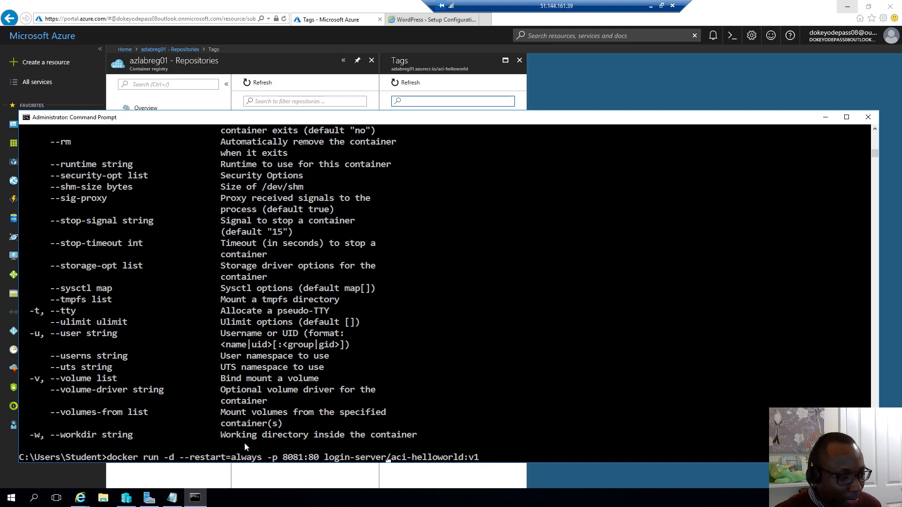
key(BackSpace)
key(BackSpace)
key(BackSpace)
key(BackSpace)
key(BackSpace)
key(BackSpace)
key(BackSpace)
key(BackSpace)
key(BackSpace)
key(BackSpace)
key(BackSpace)
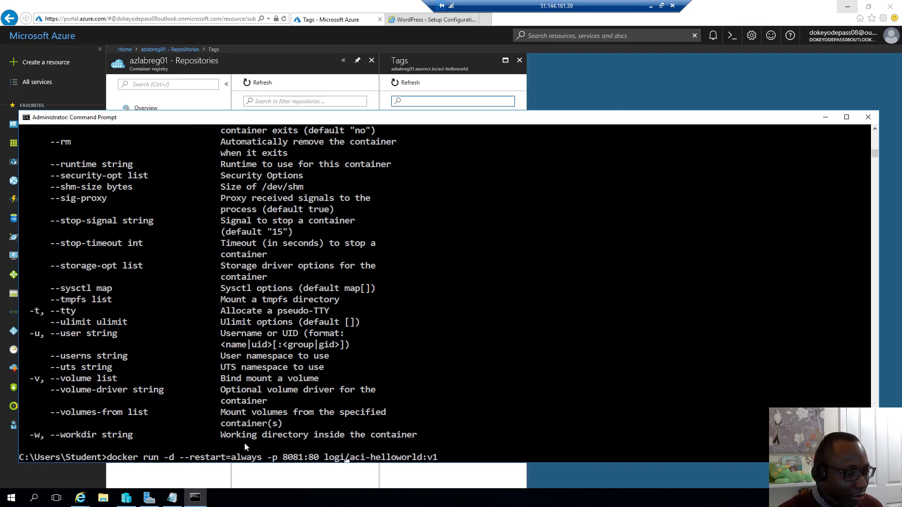
key(BackSpace)
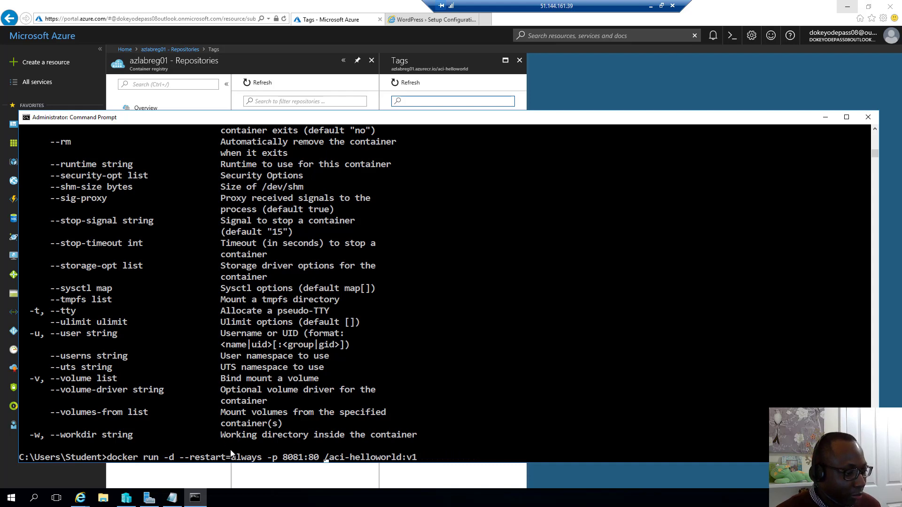
click(173, 499)
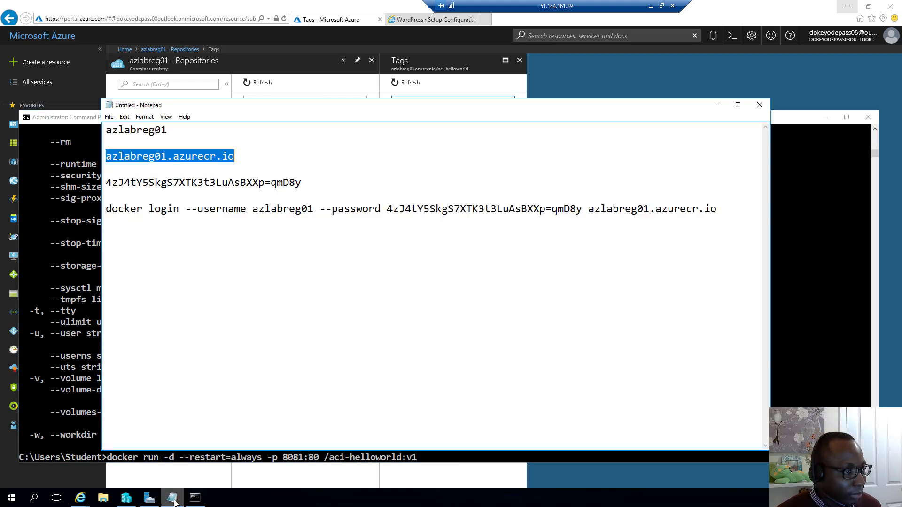
right_click(231, 151)
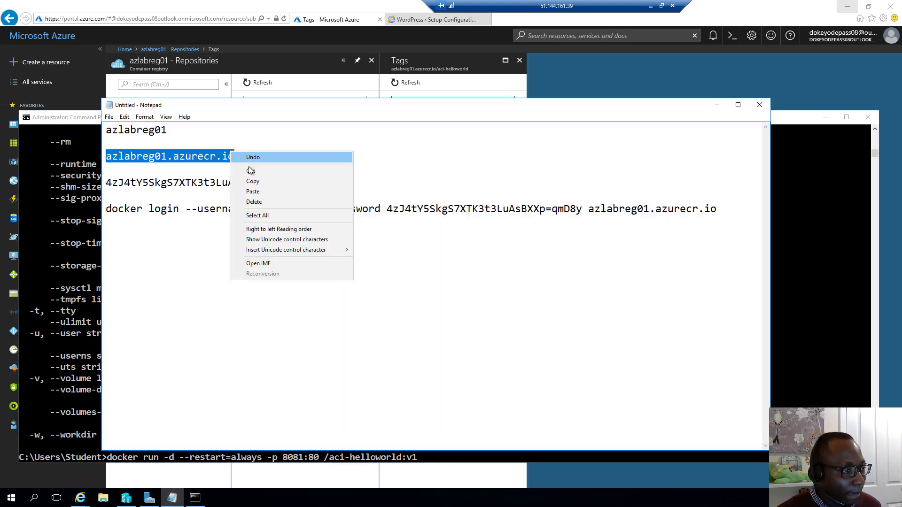
click(253, 183)
click(81, 276)
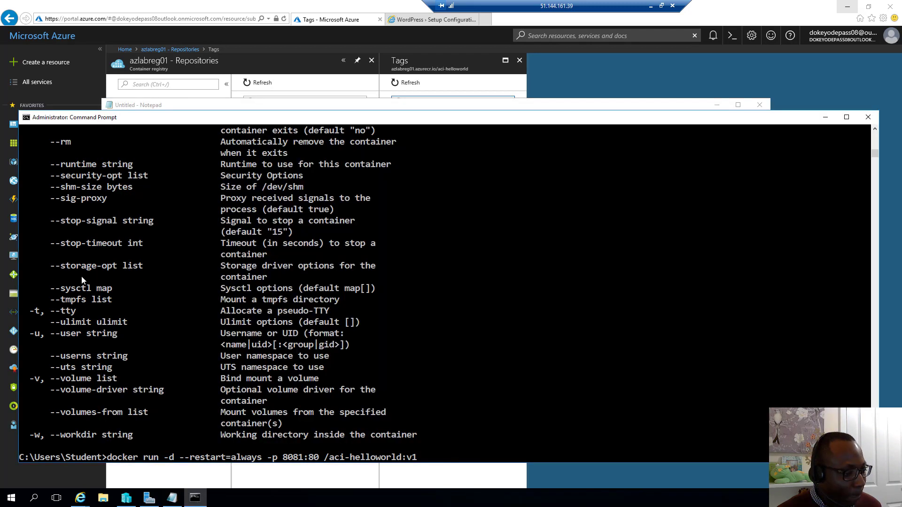
right_click(109, 292)
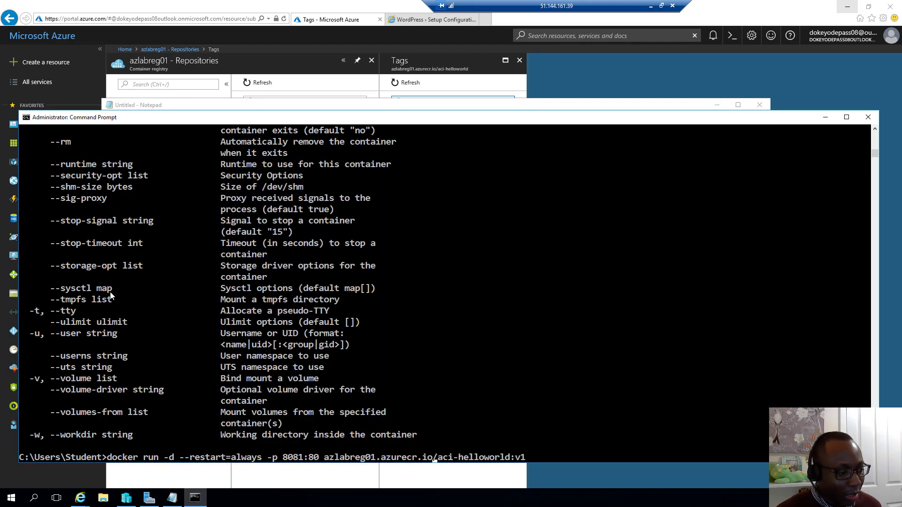
key(Return)
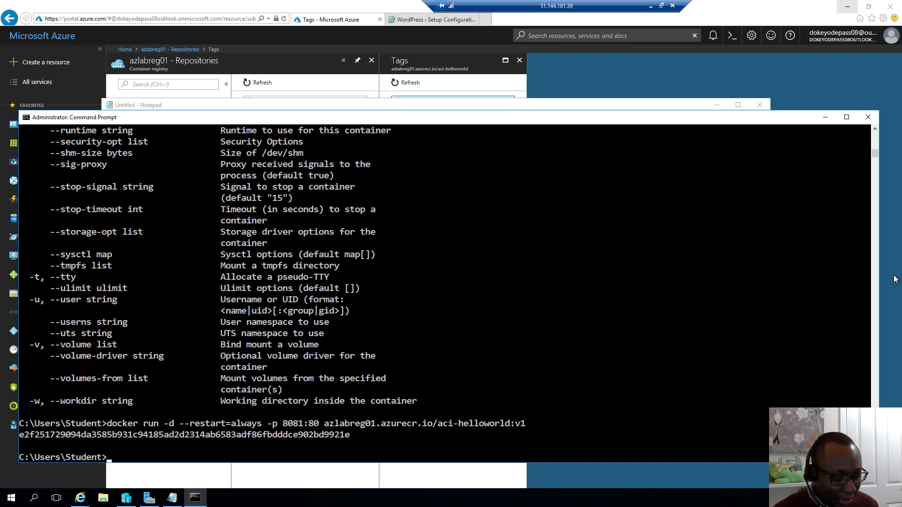
Step: List running containers with docker ps, widen the console, and mark the aci-helloworld row on 8081
text(do)
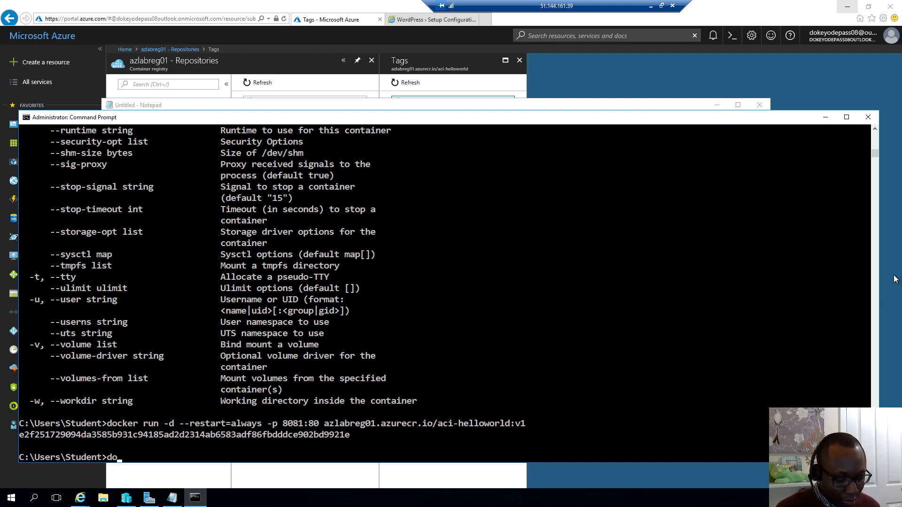
text(cker ps)
key(Return)
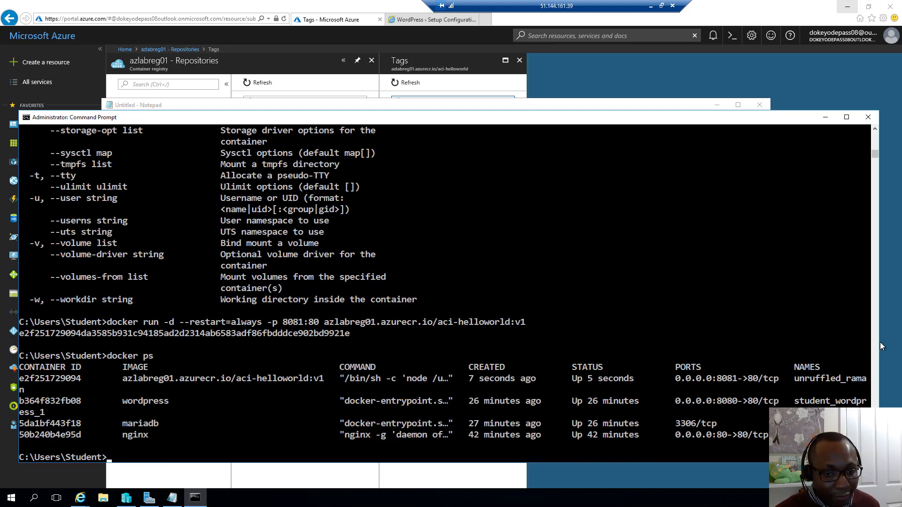
drag(879, 342, 899, 342)
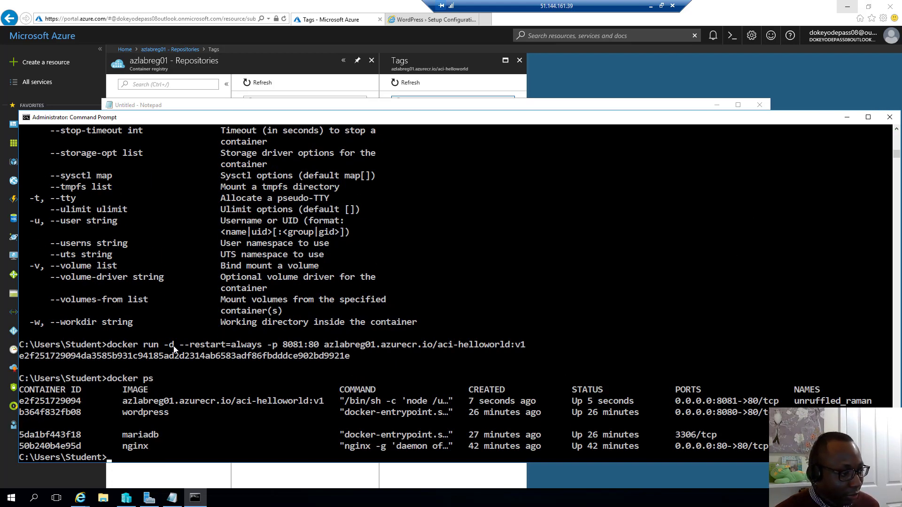
drag(3, 342, 3, 342)
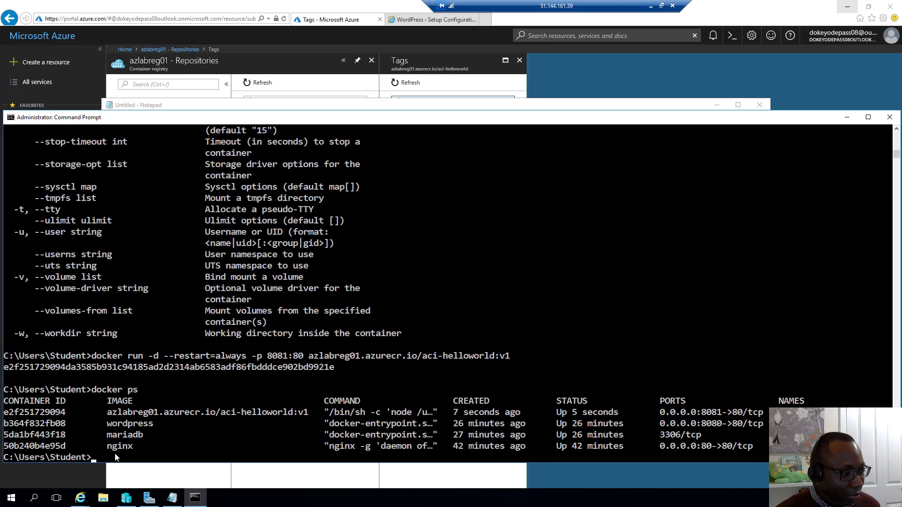
drag(107, 446, 245, 416)
click(177, 434)
click(585, 415)
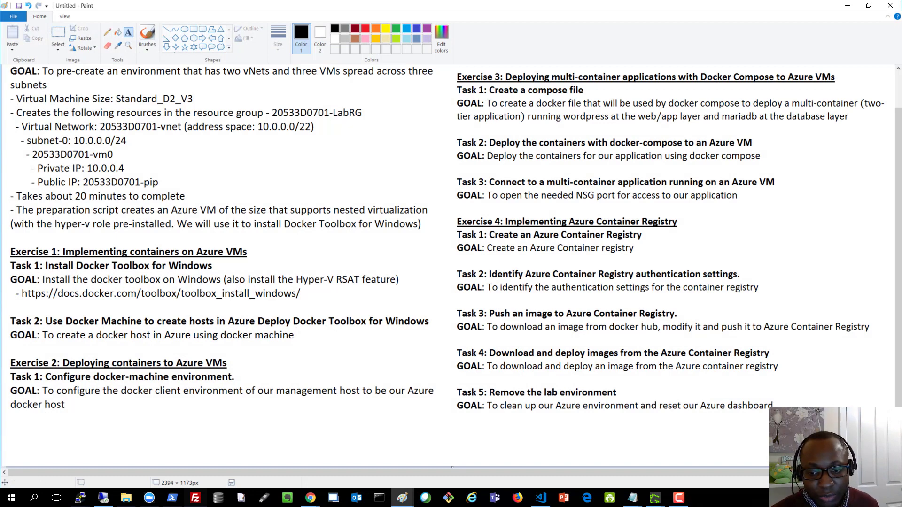
Step: Minimize Paint's lab overview image and the remote desktop, bringing local Windows PowerShell forward
key(alt+Tab)
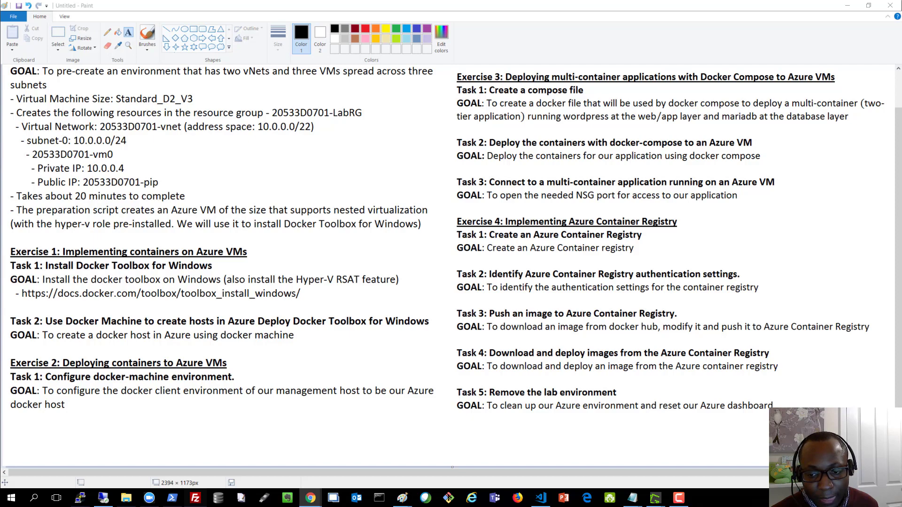
click(847, 7)
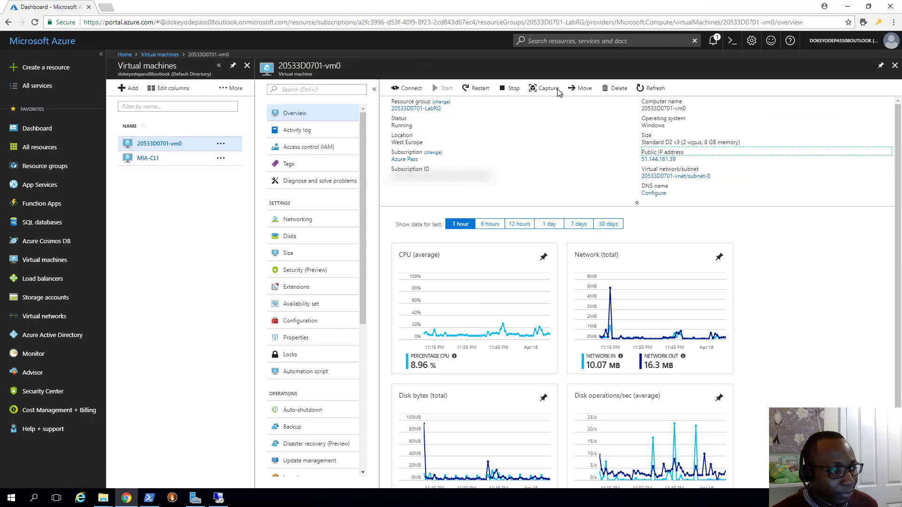
click(650, 5)
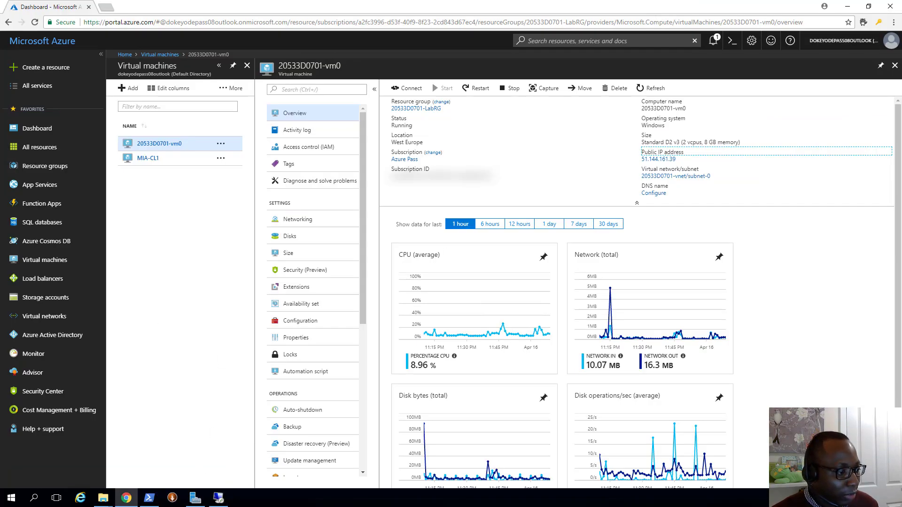
click(149, 497)
scroll(303, 339, down, 2)
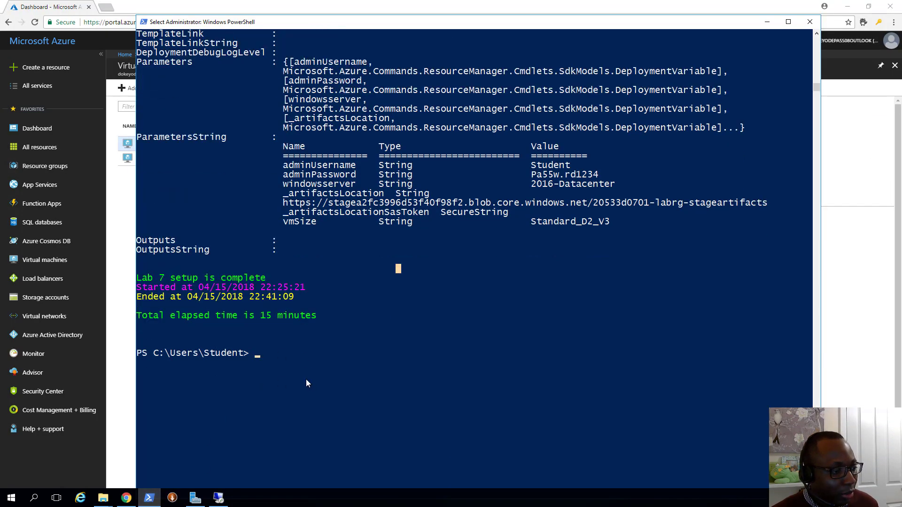
Step: Paste and run Remove-20533DEnvironment, answering R to let the script run once
click(299, 374)
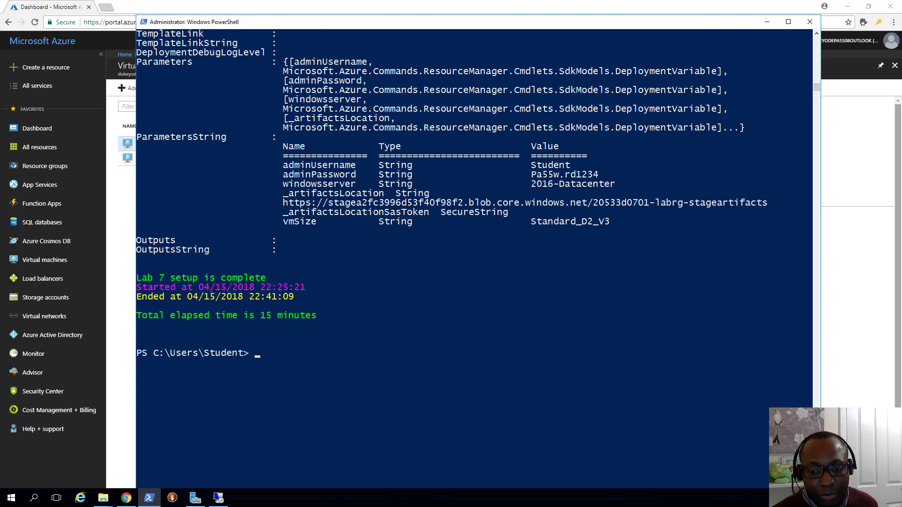
right_click(530, 374)
key(Return)
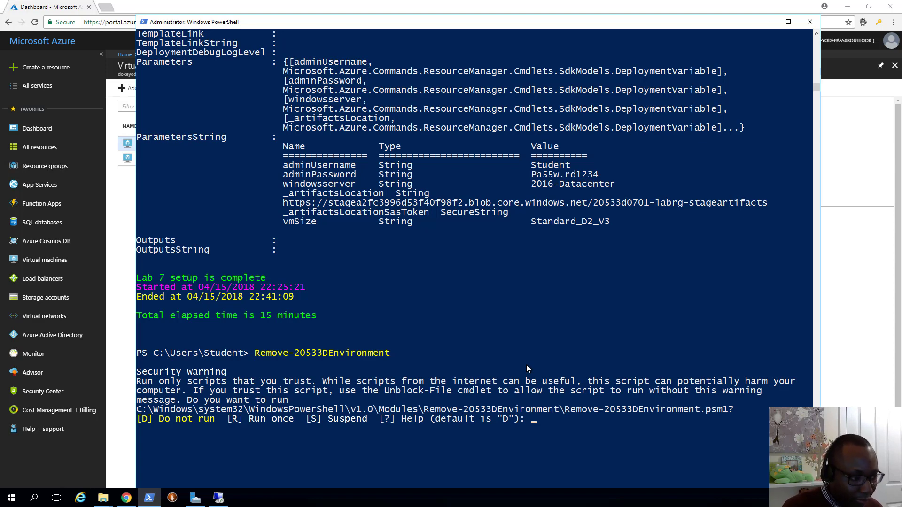
text(R)
key(Return)
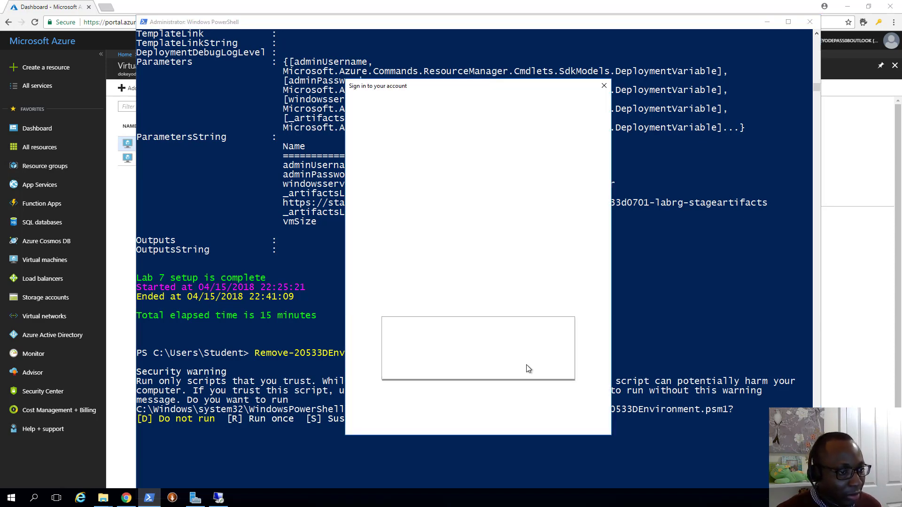
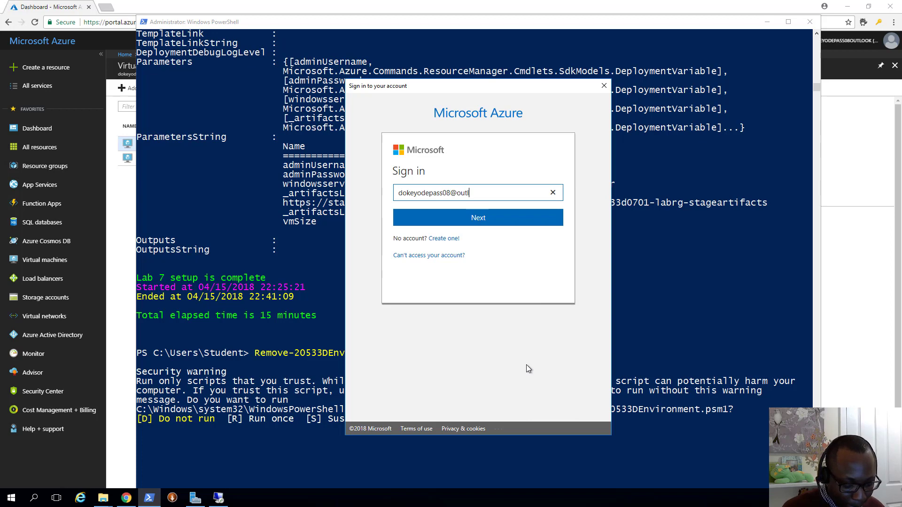
Step: Sign in to the Azure Pass subscription with the account e-mail and password
key(Return)
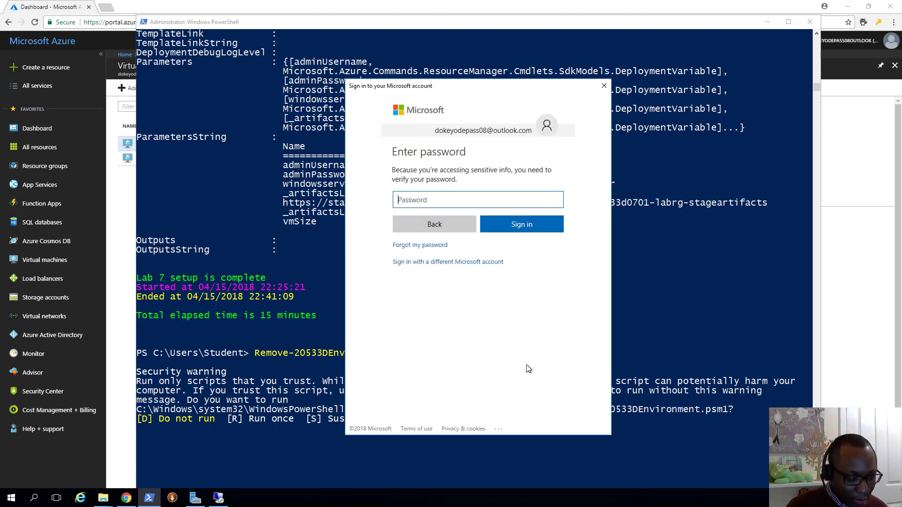
text(•••••••••••)
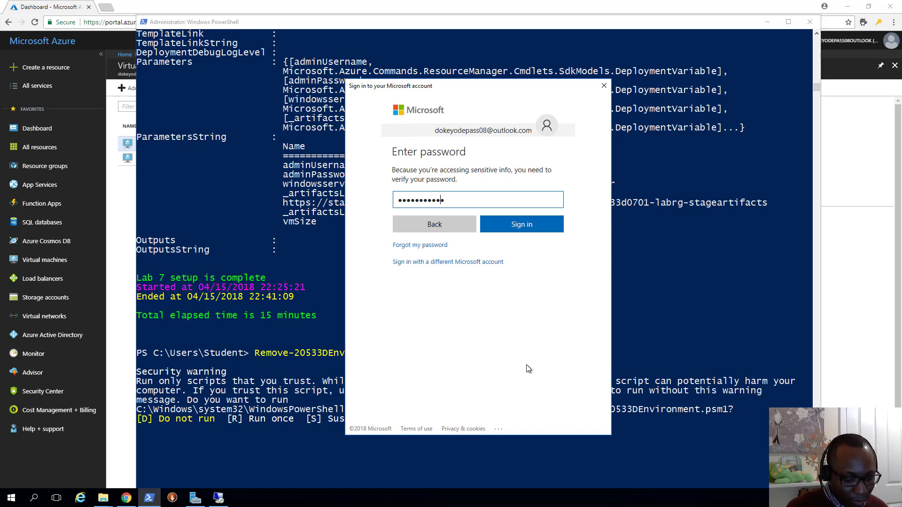
text(••)
key(Return)
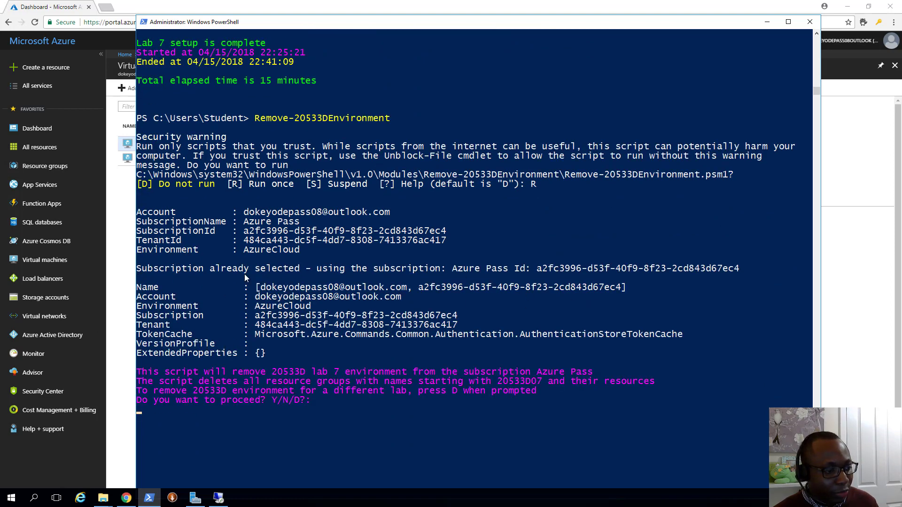
Step: Confirm removal of the 20533D07 resource groups with Y, then view the portal's Resource groups list
click(341, 372)
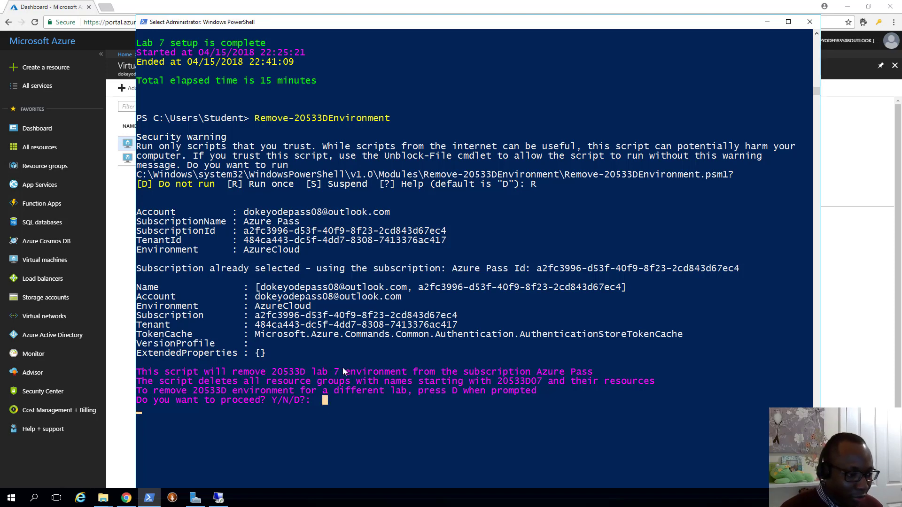
text(Y)
key(Return)
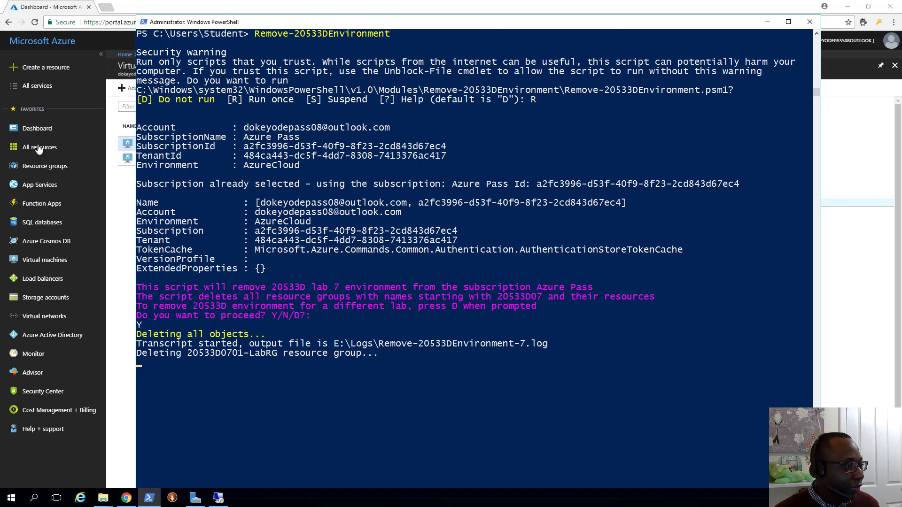
click(40, 164)
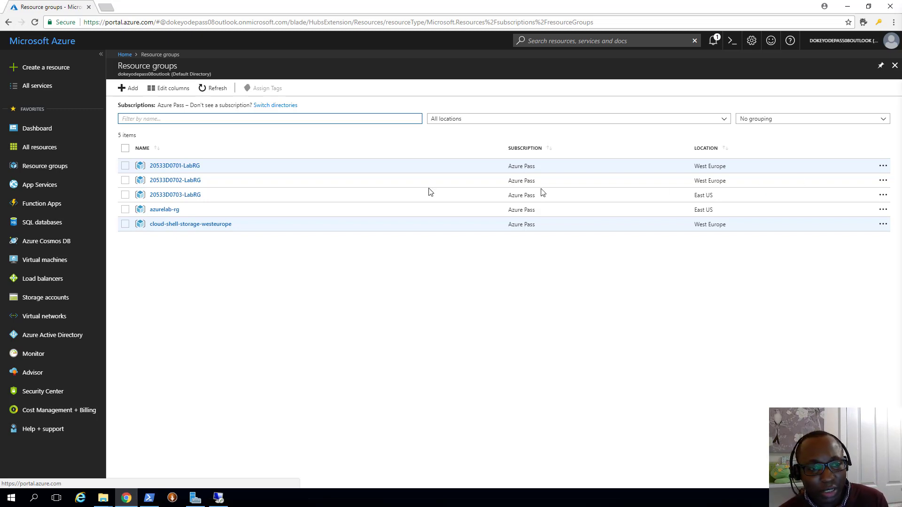
Step: Scroll the GitHub Lab 7 instructions to Lab B: Implementing Azure Container Service (ACS), highlighting its heading
key(alt+Tab)
scroll(412, 256, down, 4)
scroll(413, 261, down, 5)
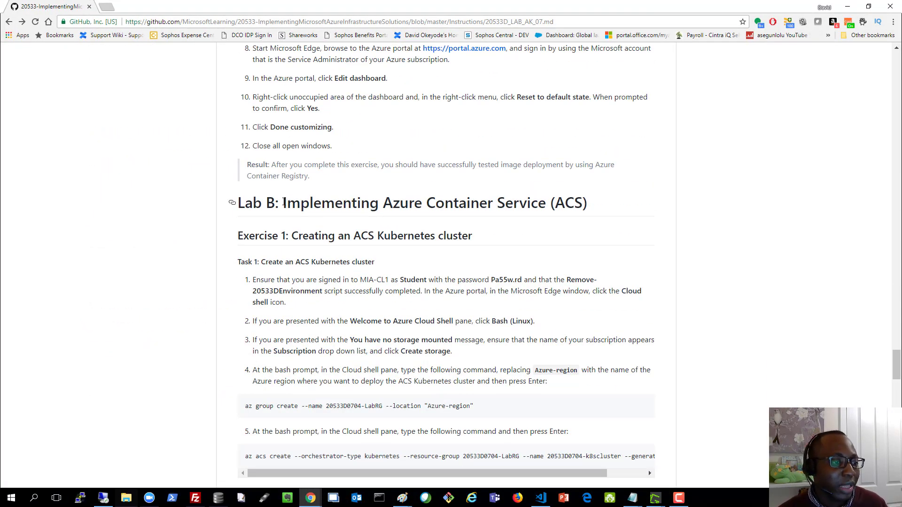
drag(283, 203, 493, 202)
drag(555, 202, 589, 204)
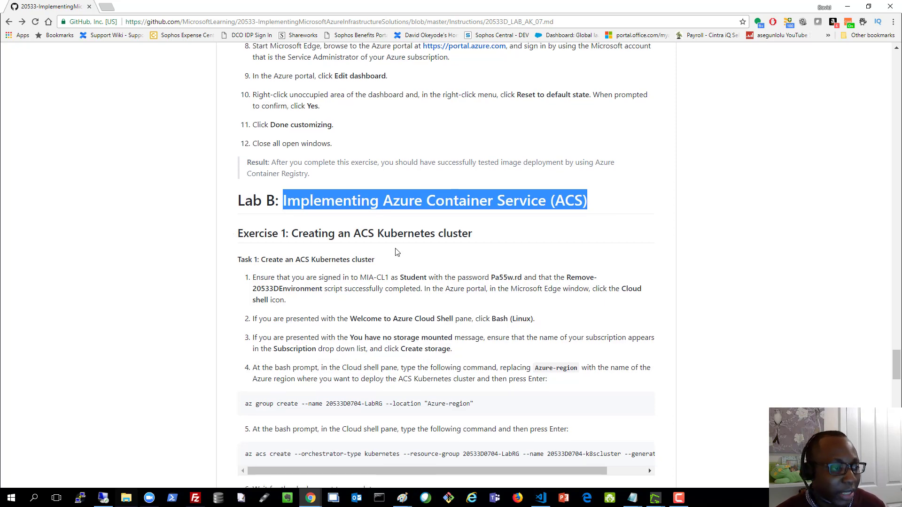
scroll(397, 238, down, 6)
scroll(394, 258, down, 2)
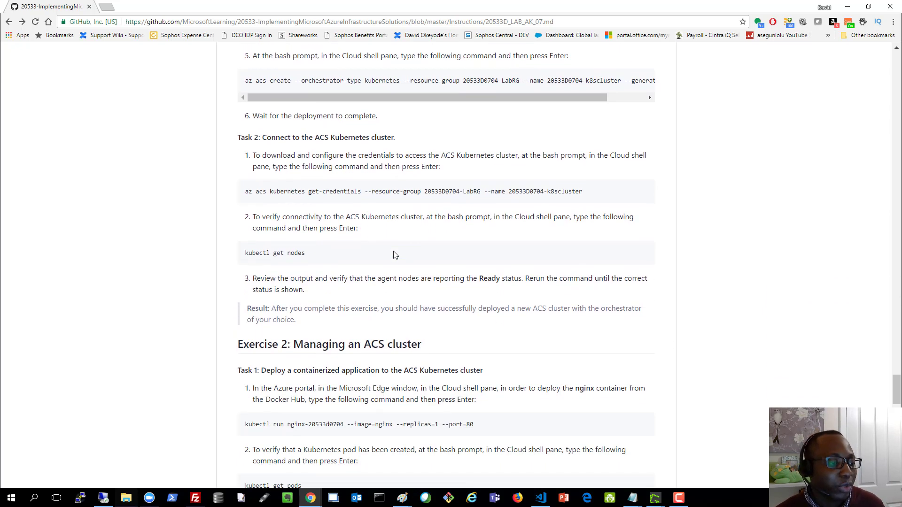